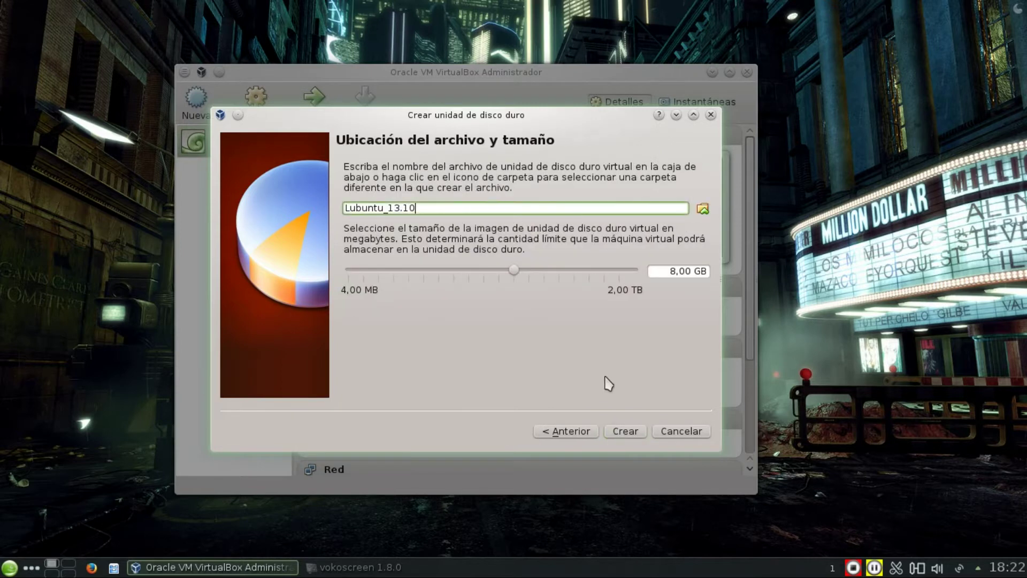
Set the new virtual disk size to 20,00 GB and create the Lubuntu_13.10 hard disk.
left_click(654, 272)
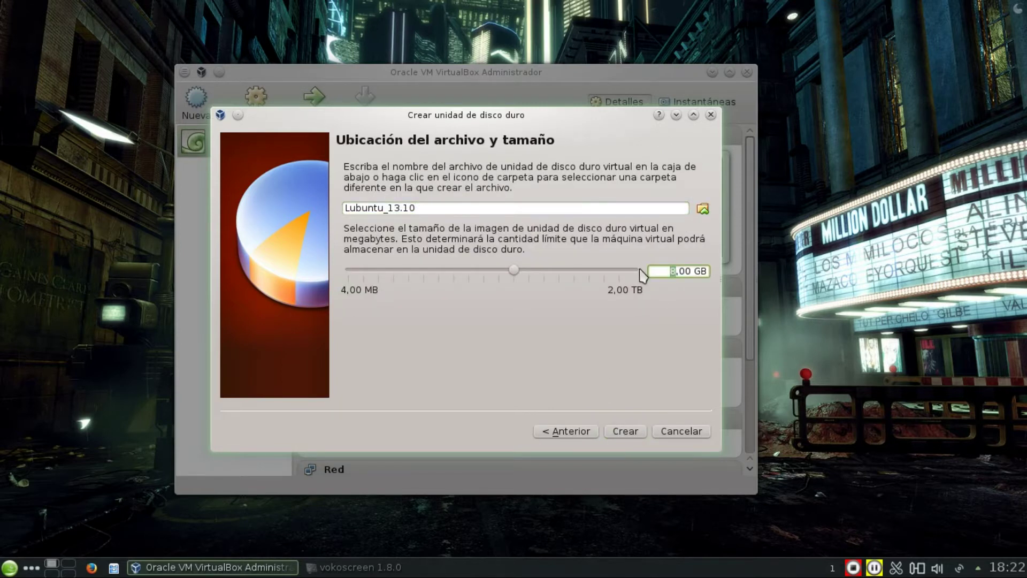
type("20")
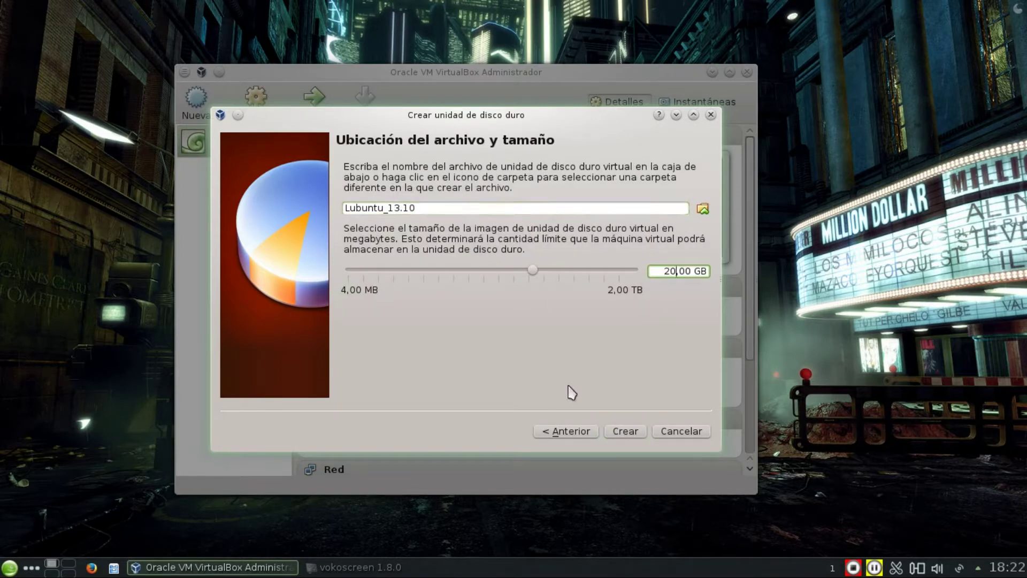
left_click(627, 433)
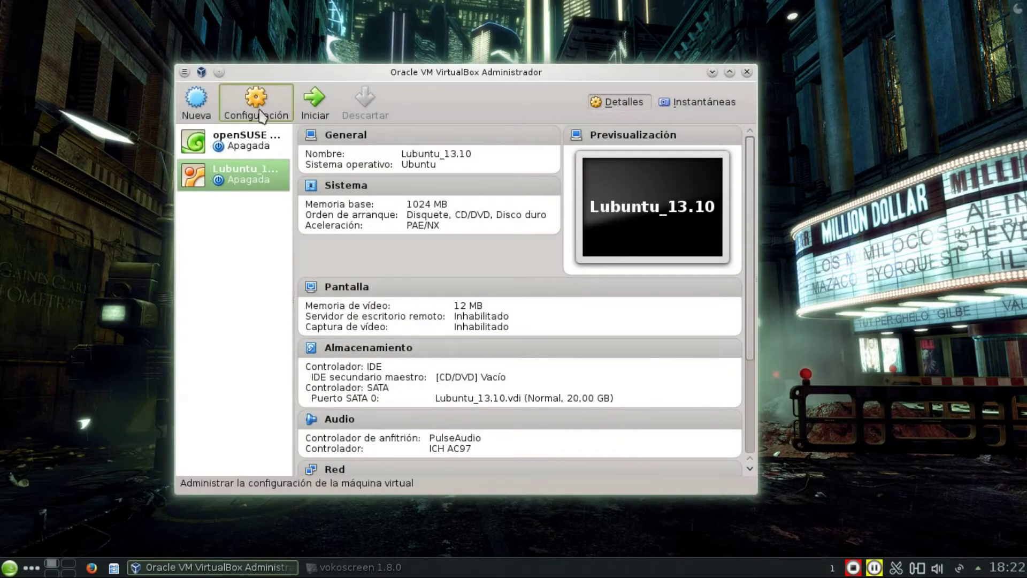
In the Lubuntu_13.10 machine settings, set video memory to 64 MB.
left_click(256, 101)
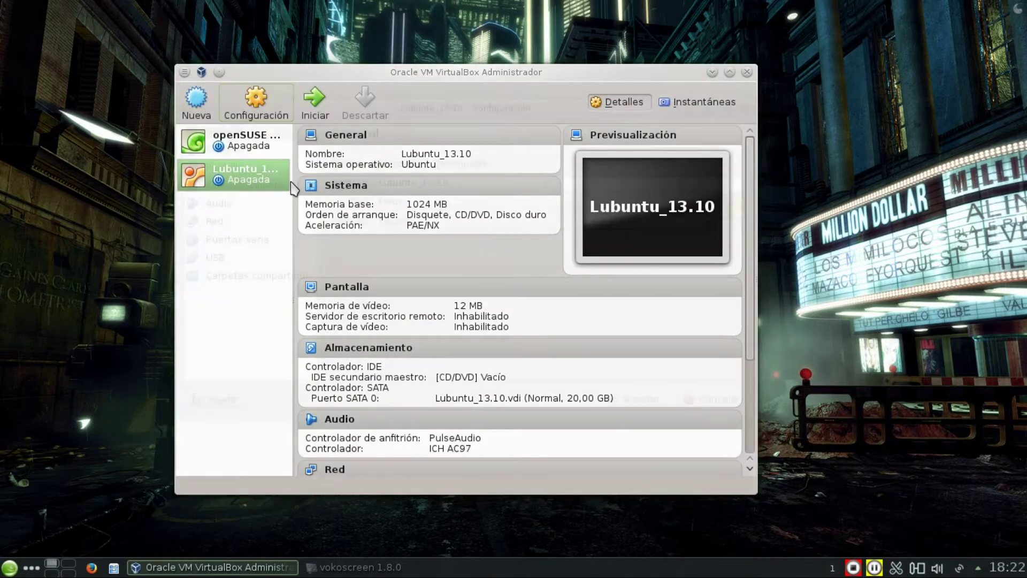
left_click(262, 151)
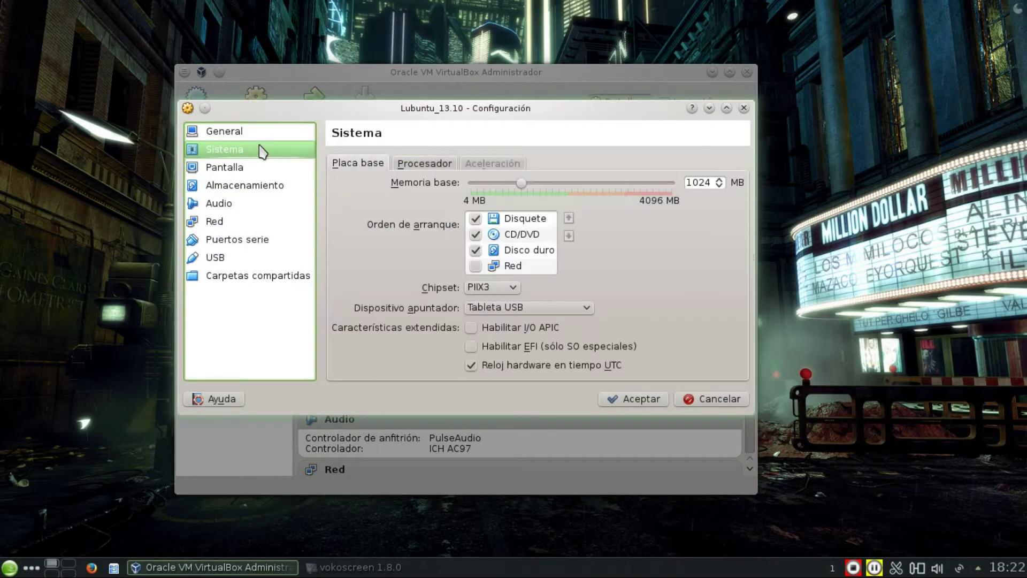
left_click(236, 166)
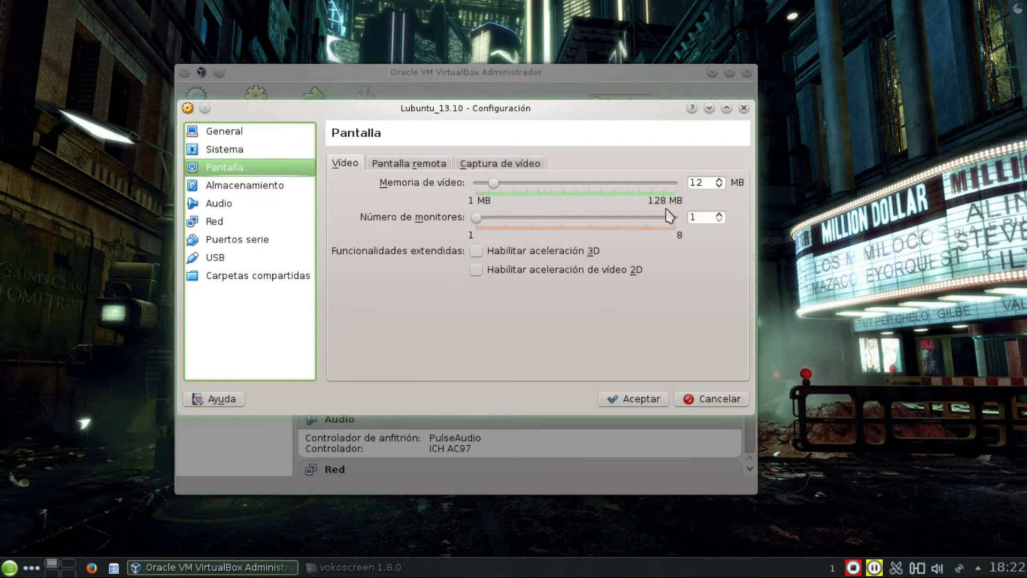
double_click(709, 180)
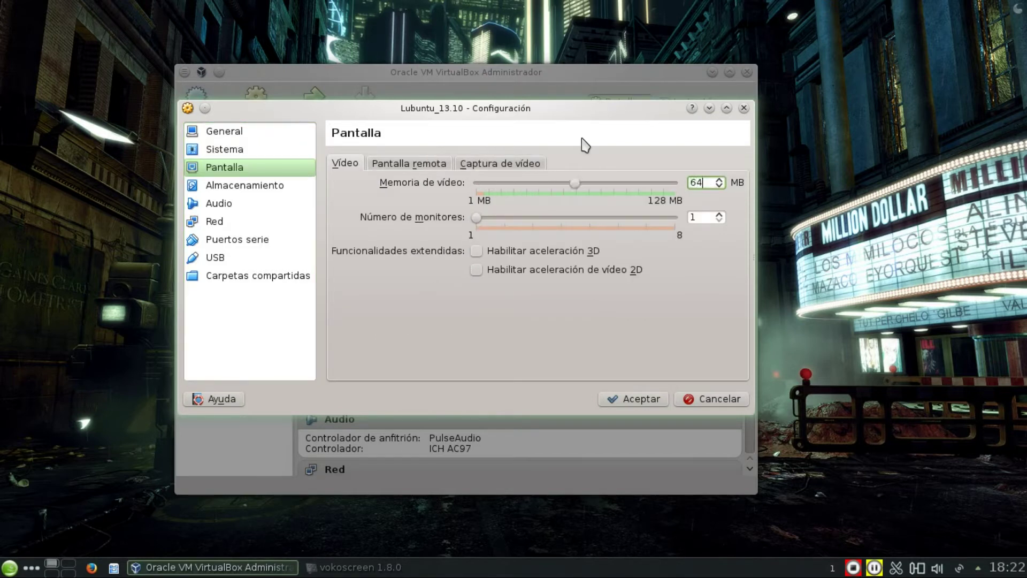
Bridge network adapter 1 (Adaptador puente, wlp4s0) and generate a new MAC address.
left_click(248, 184)
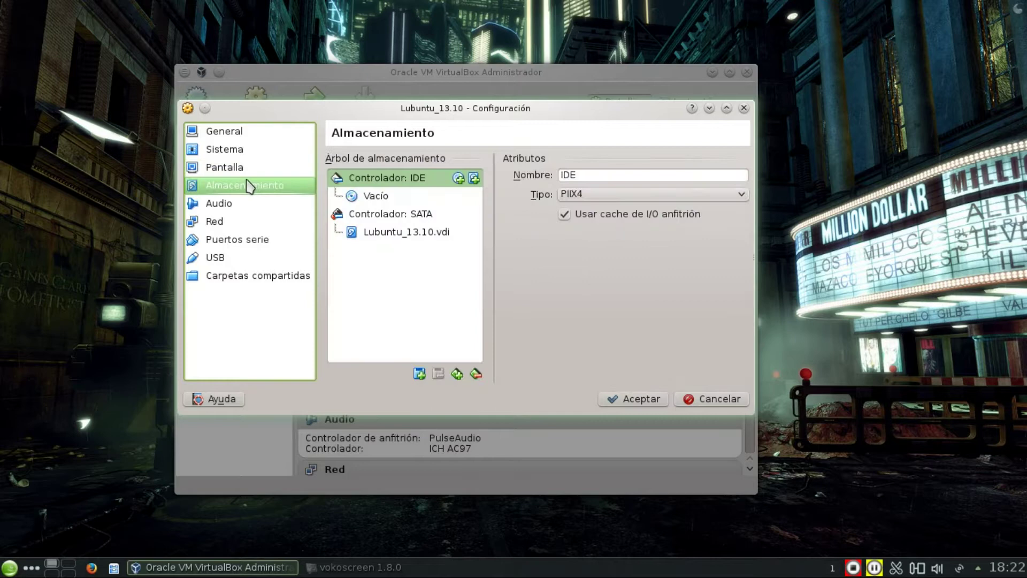
left_click(230, 205)
left_click(192, 222)
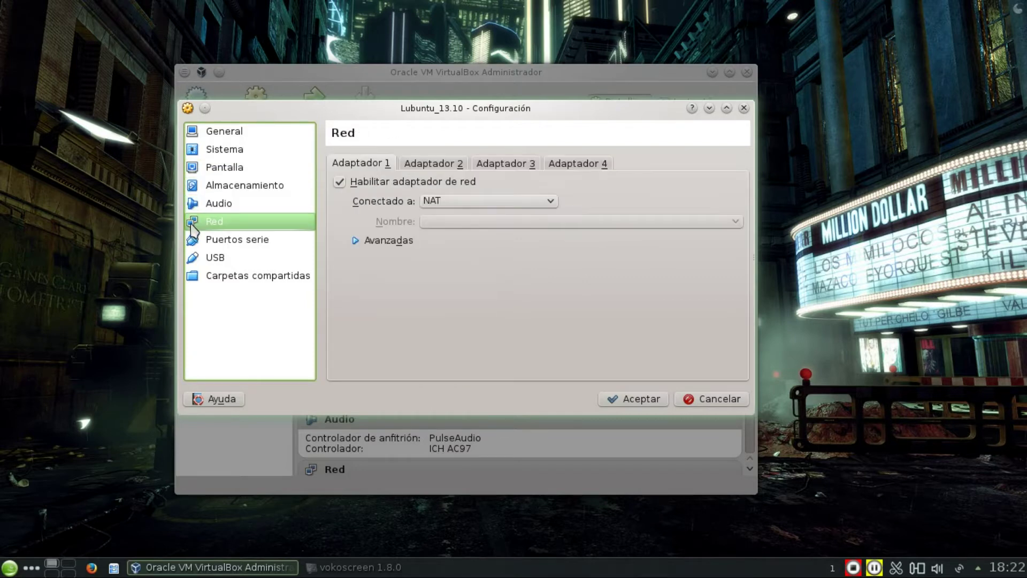
left_click(437, 201)
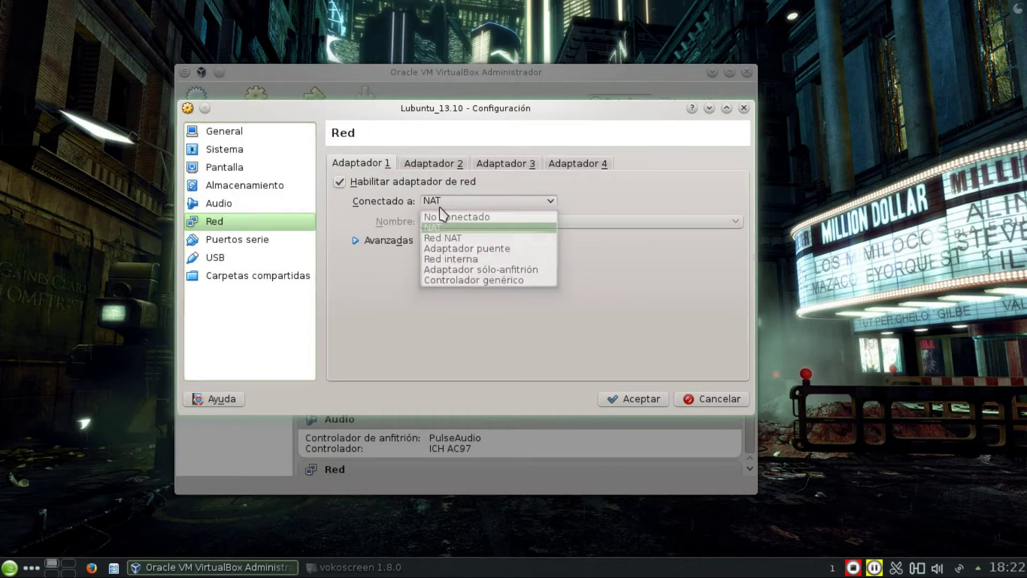
left_click(455, 248)
left_click(412, 242)
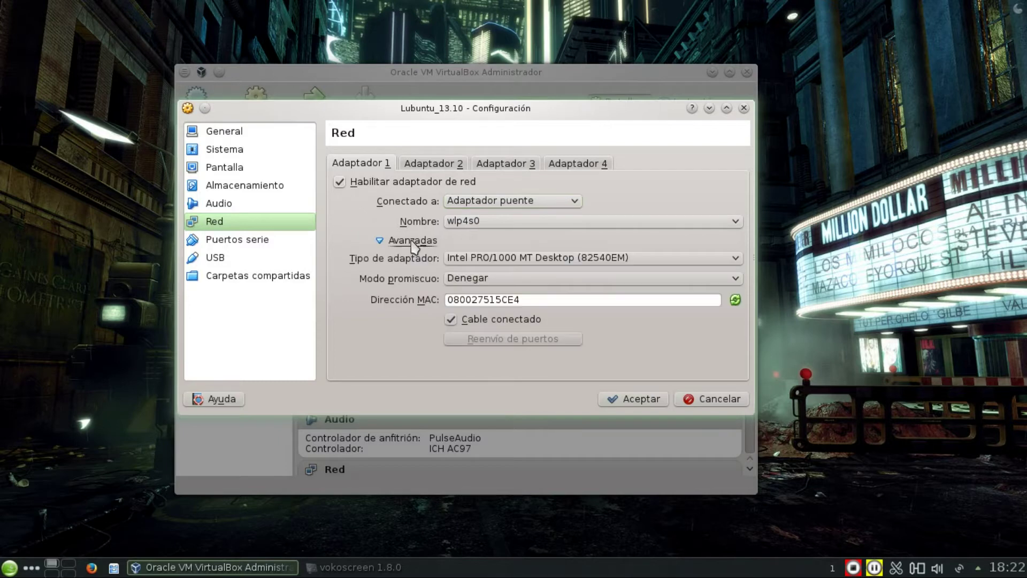
left_click(735, 300)
Look through the serial ports, USB, shared folders, general and system settings pages.
left_click(243, 247)
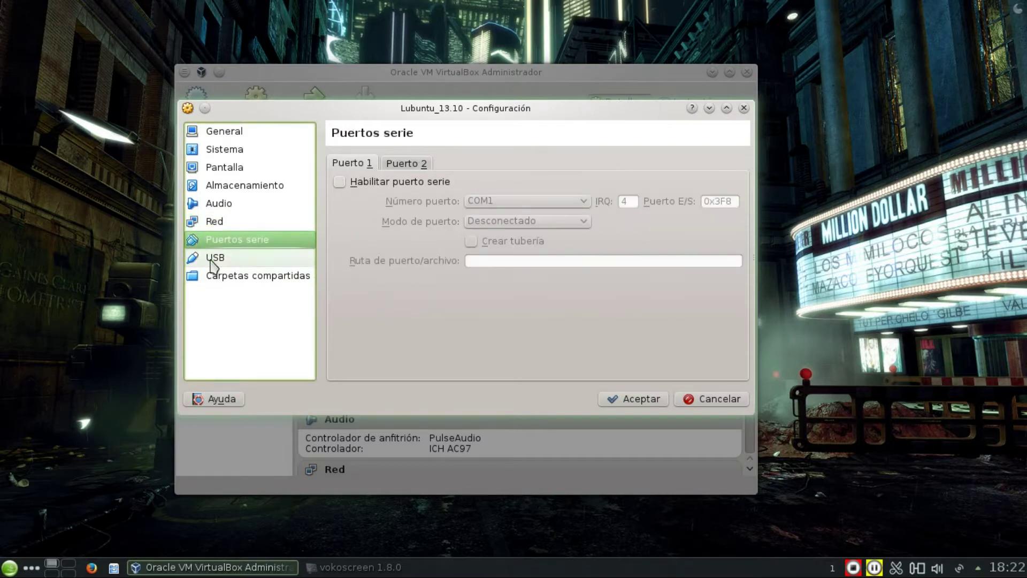
left_click(215, 258)
left_click(216, 275)
left_click(232, 134)
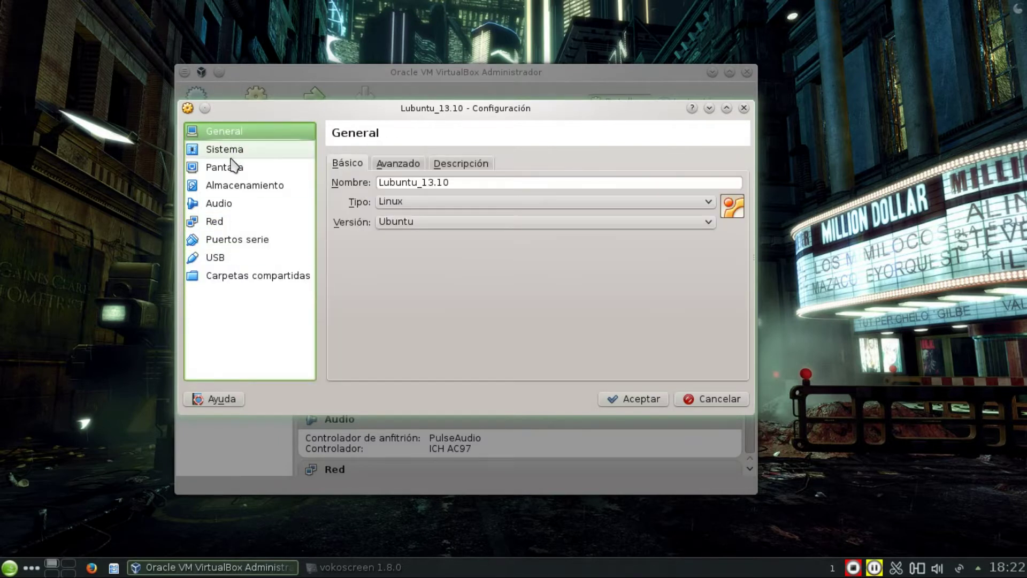
left_click(262, 151)
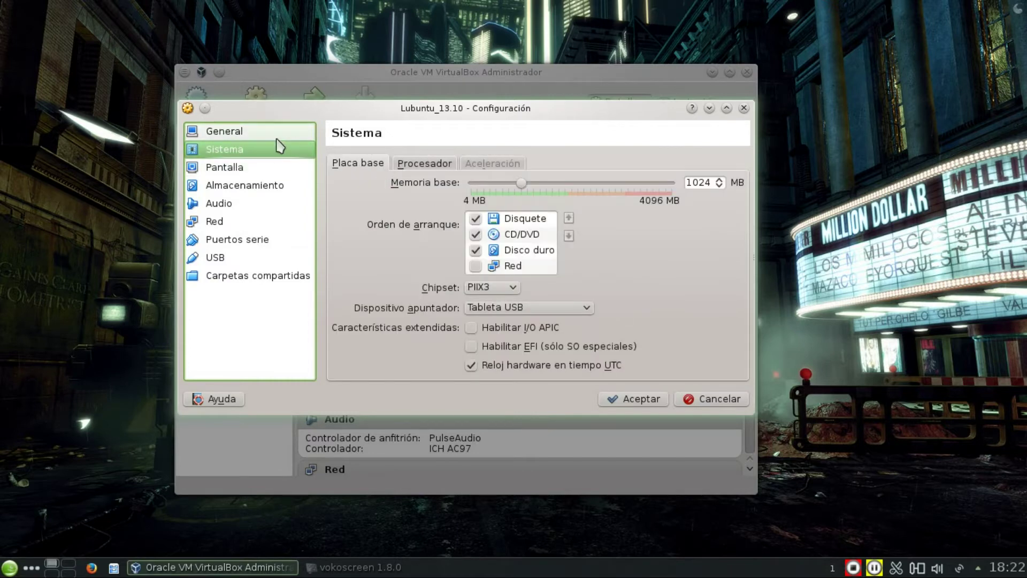
Set shared clipboard and drag-and-drop to Bidireccional under General > Avanzado.
left_click(268, 134)
left_click(399, 163)
left_click(493, 205)
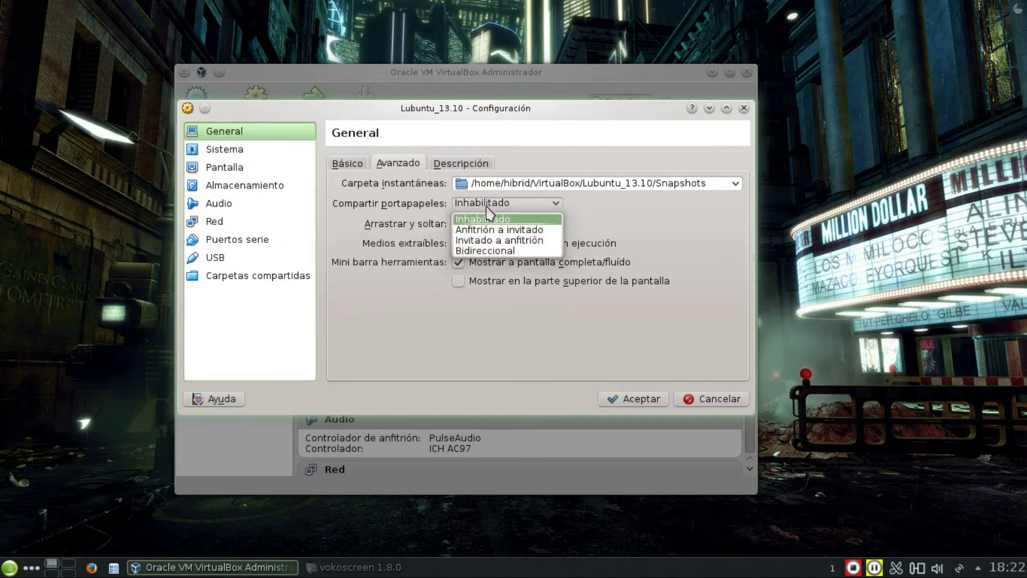
left_click(488, 251)
left_click(493, 223)
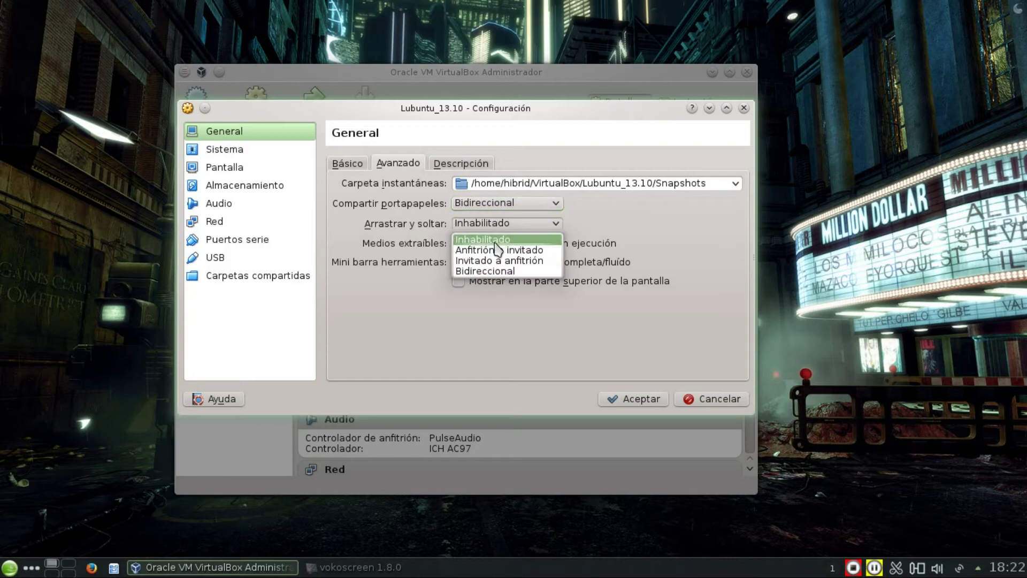
left_click(482, 272)
Untick Cable conectado for the network adapter and save the settings with Aceptar.
left_click(268, 149)
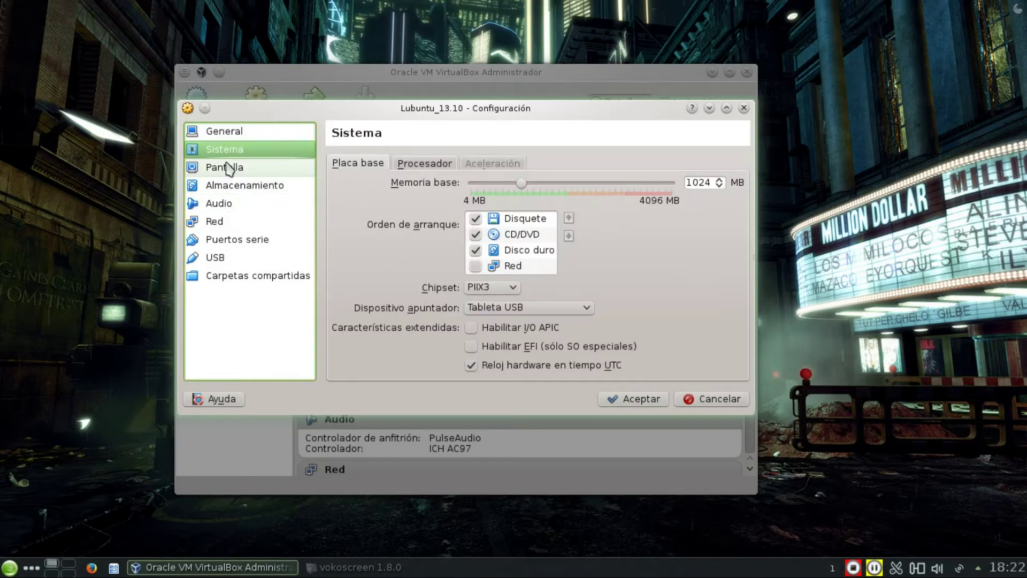
left_click(225, 169)
left_click(227, 192)
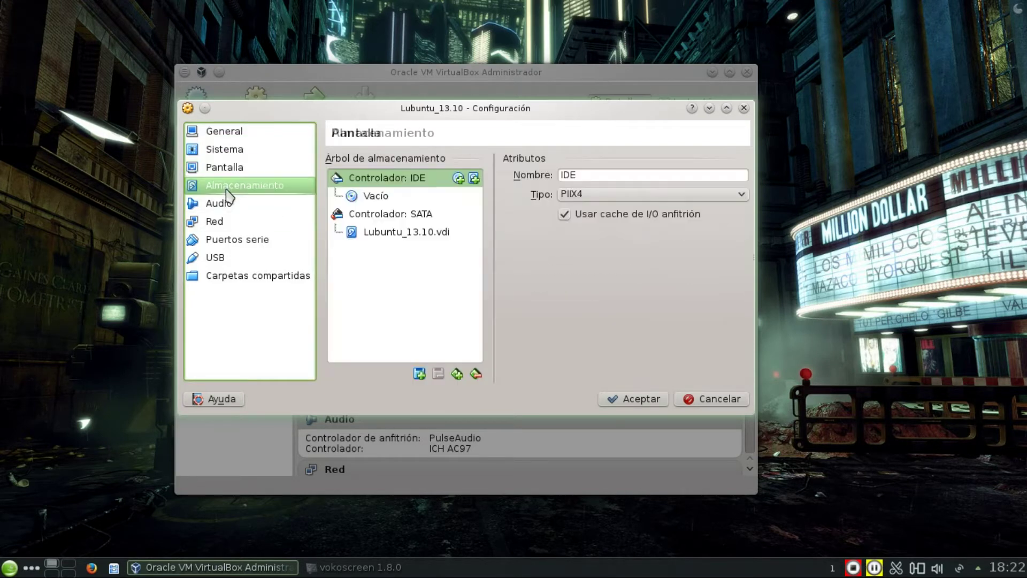
left_click(227, 207)
left_click(226, 222)
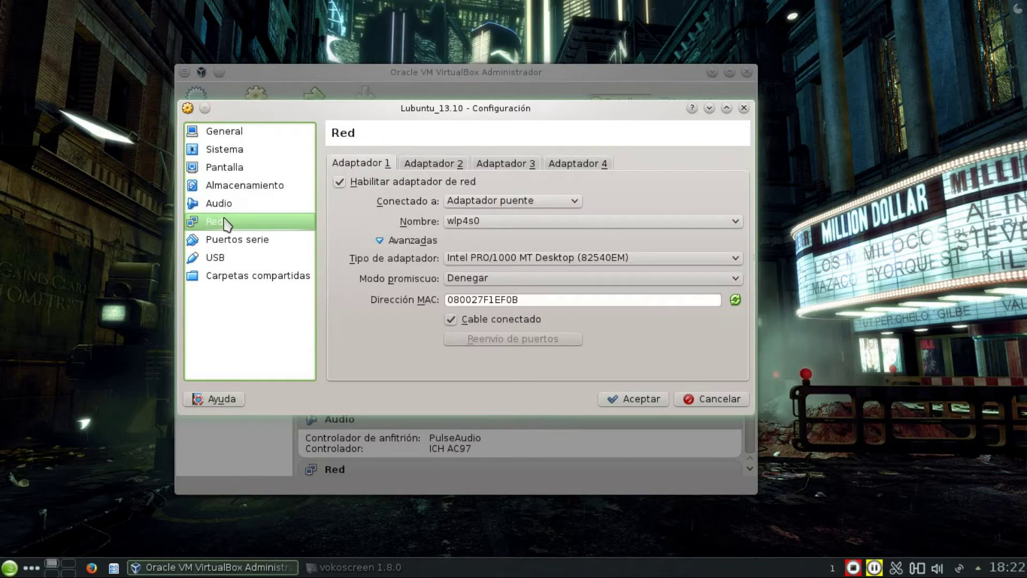
left_click(227, 240)
left_click(239, 222)
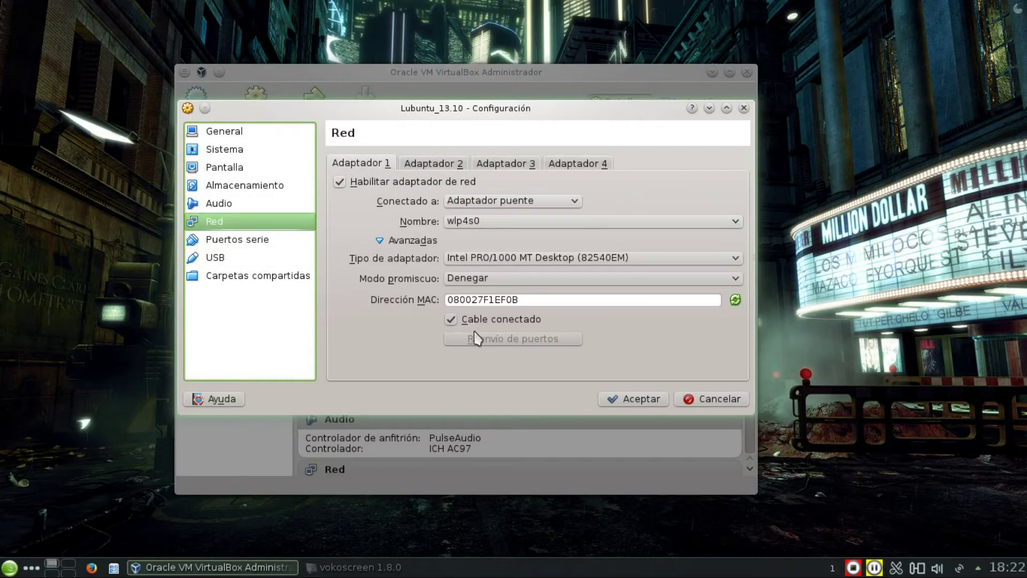
left_click(451, 319)
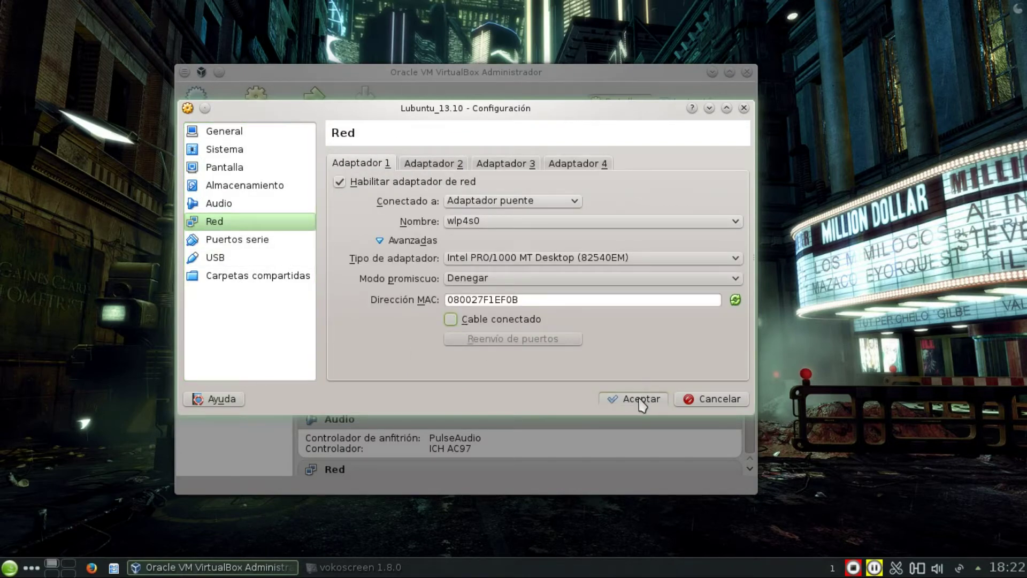
left_click(621, 399)
Start the machine from the Lubuntu 13.10 ISO in full screen and dismiss the notices.
left_click(326, 123)
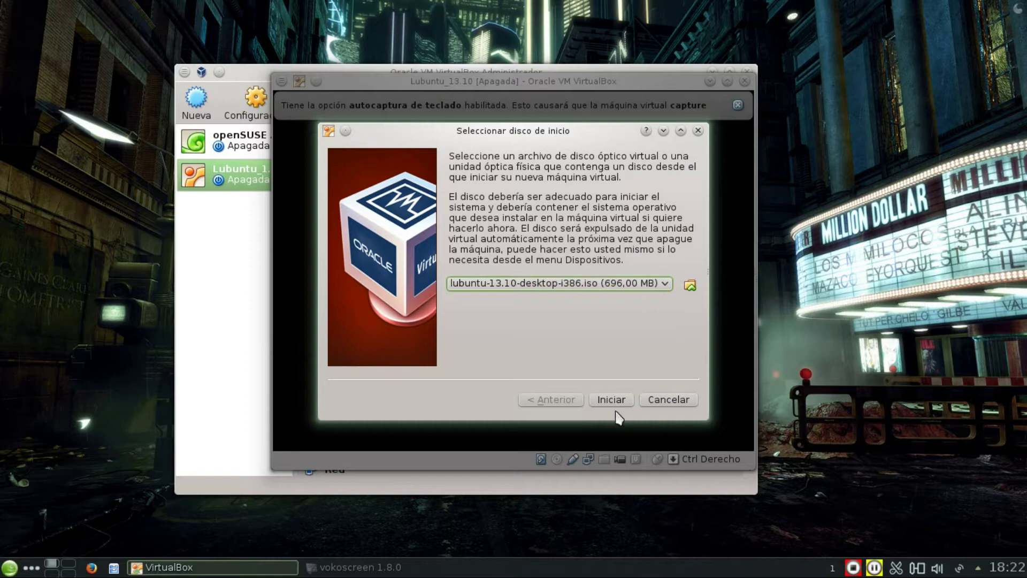
left_click(612, 401)
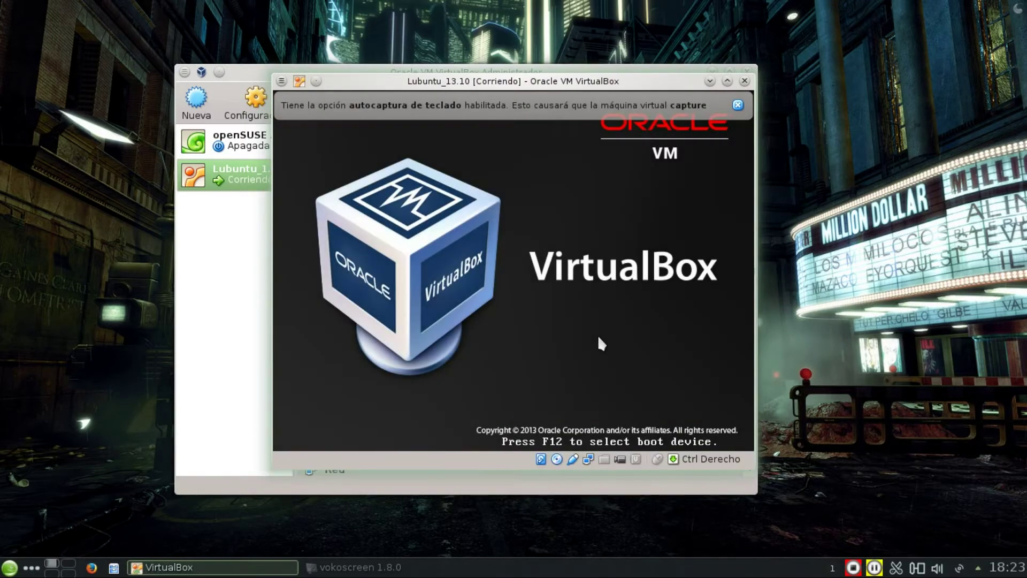
key("Control_R+f")
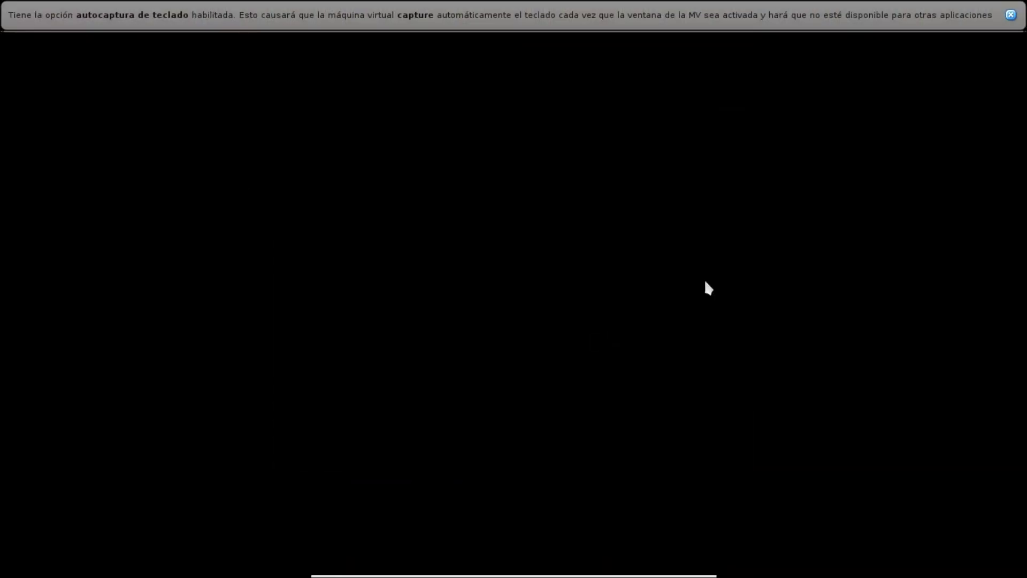
left_click(1011, 14)
left_click(1011, 15)
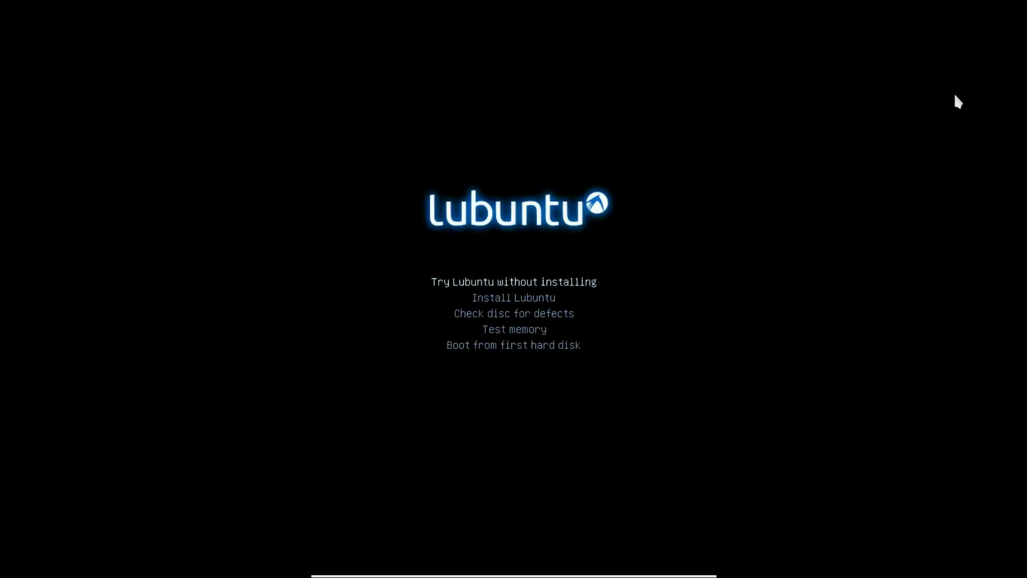
Choose Español as the boot language and launch Instalar Lubuntu.
key("Down")
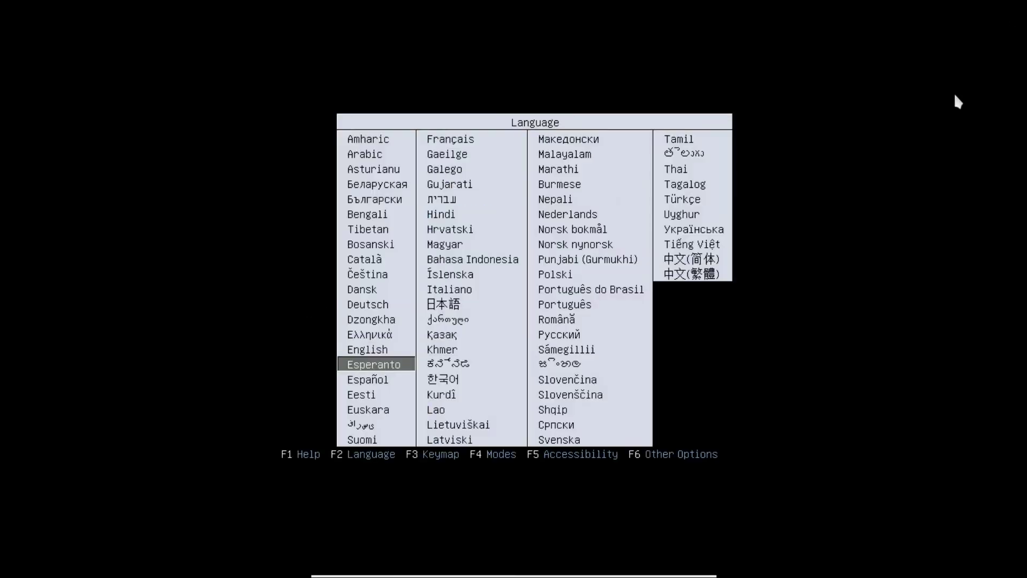
key("Down")
key("Return")
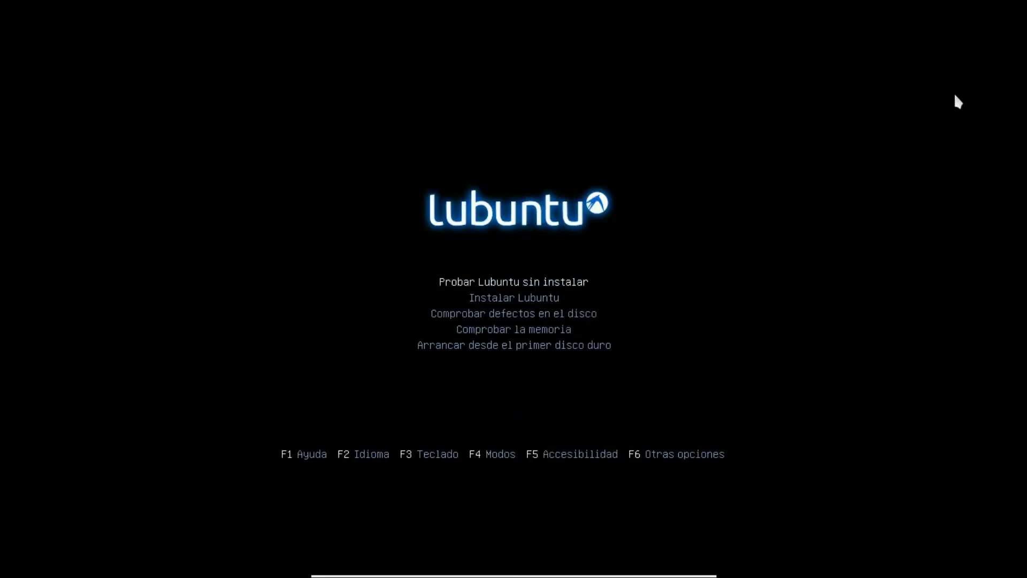
key("Down")
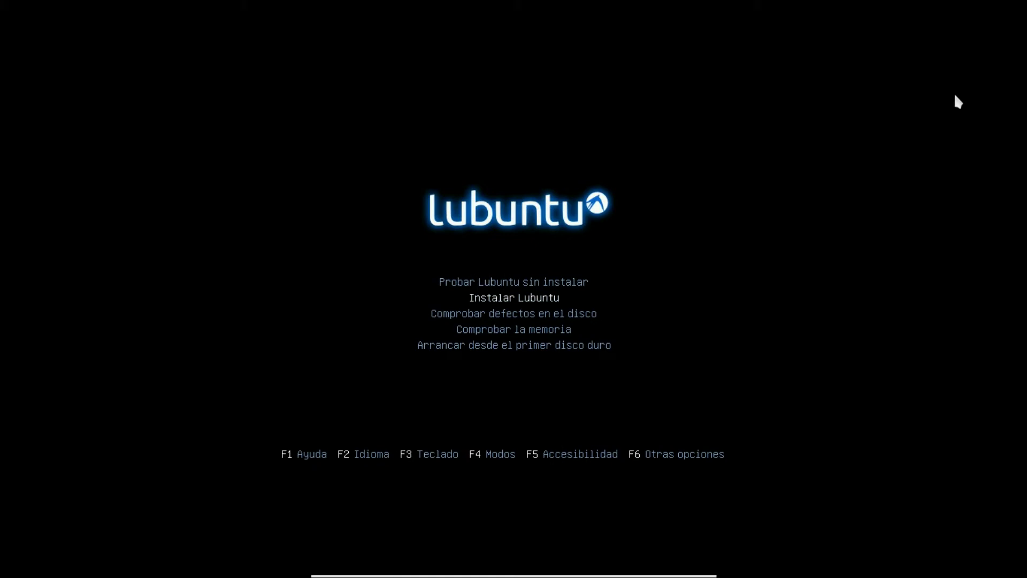
key("Return")
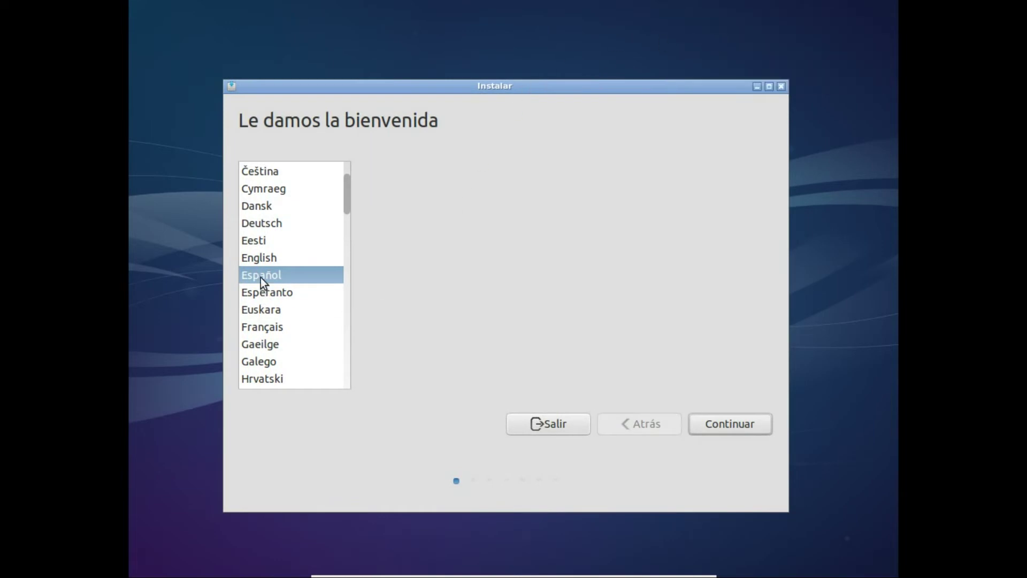
Continue with Español and past the readiness checks, leaving third-party options unticked.
left_click(714, 426)
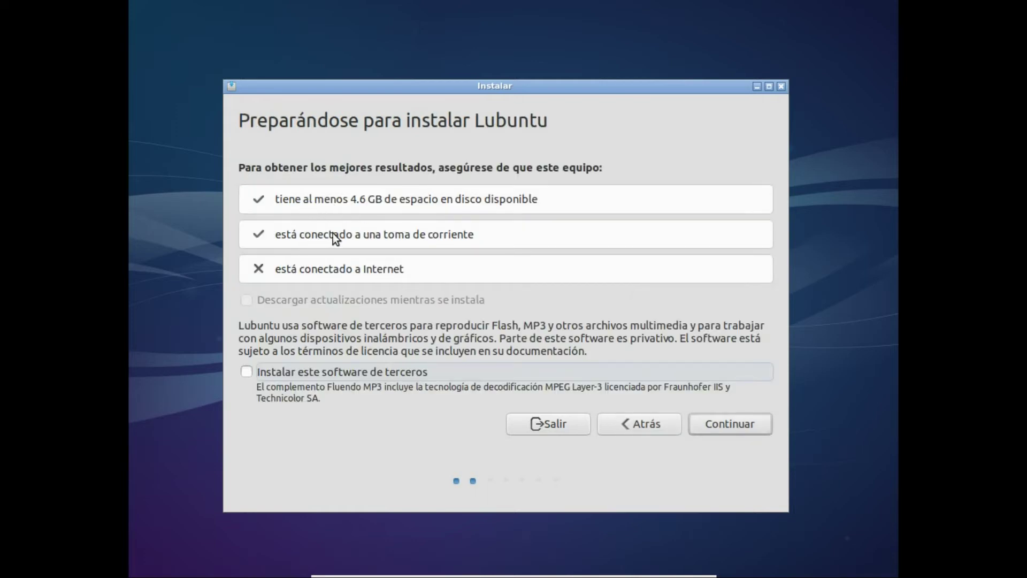
left_click(719, 426)
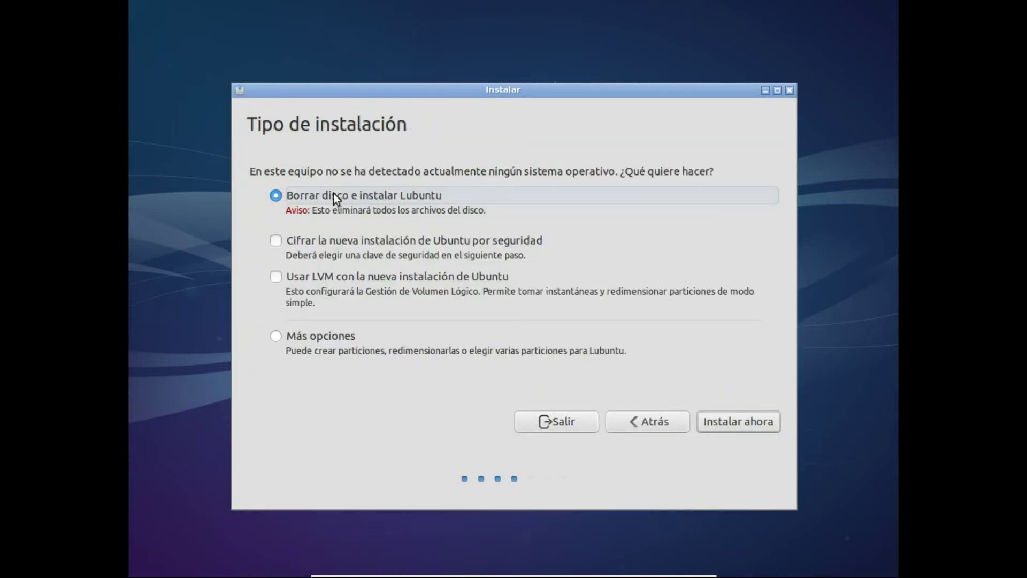
Choose Más opciones and give /dev/sda a new empty partition table, selecting its free space.
left_click(283, 339)
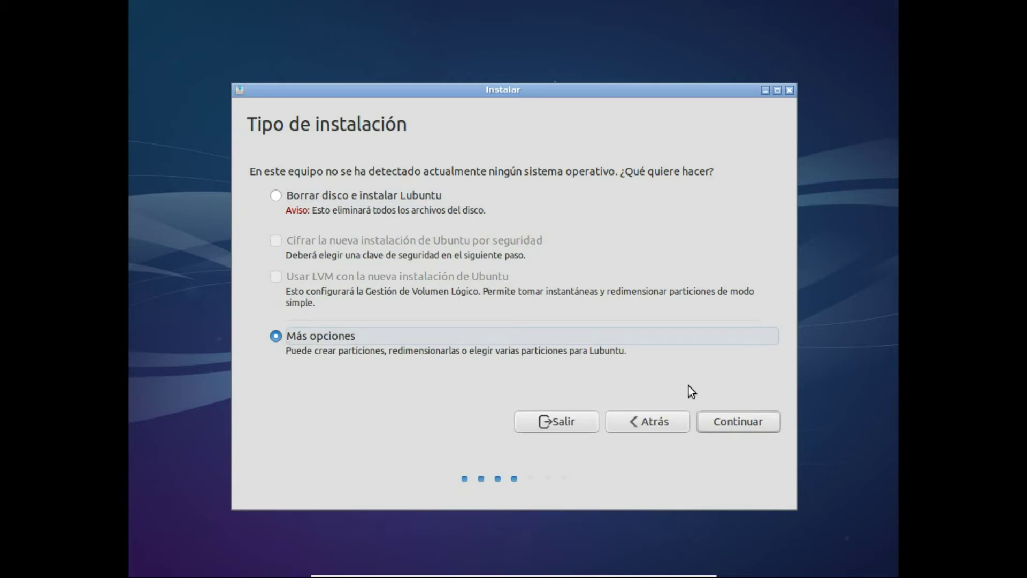
left_click(718, 426)
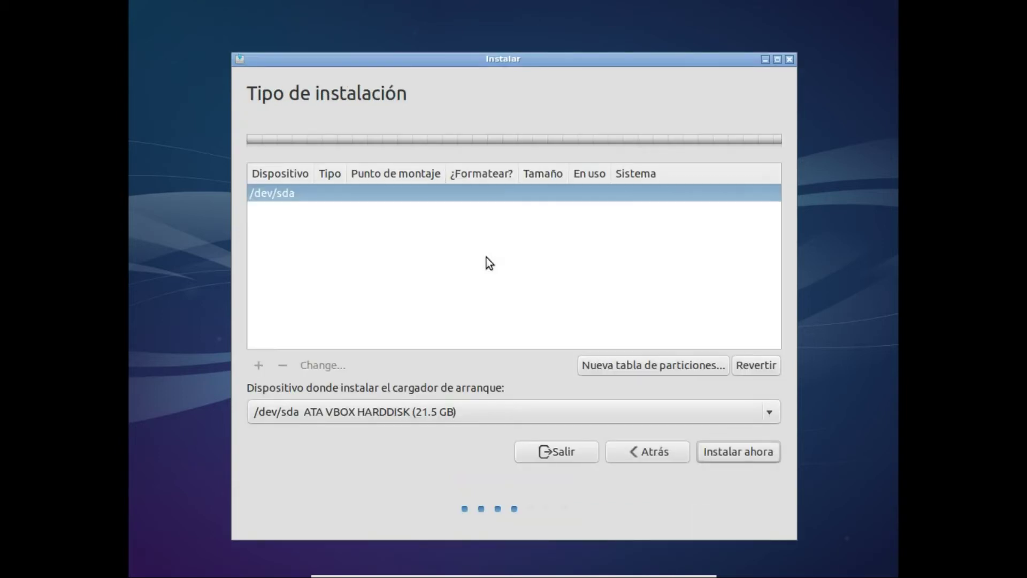
left_click(590, 366)
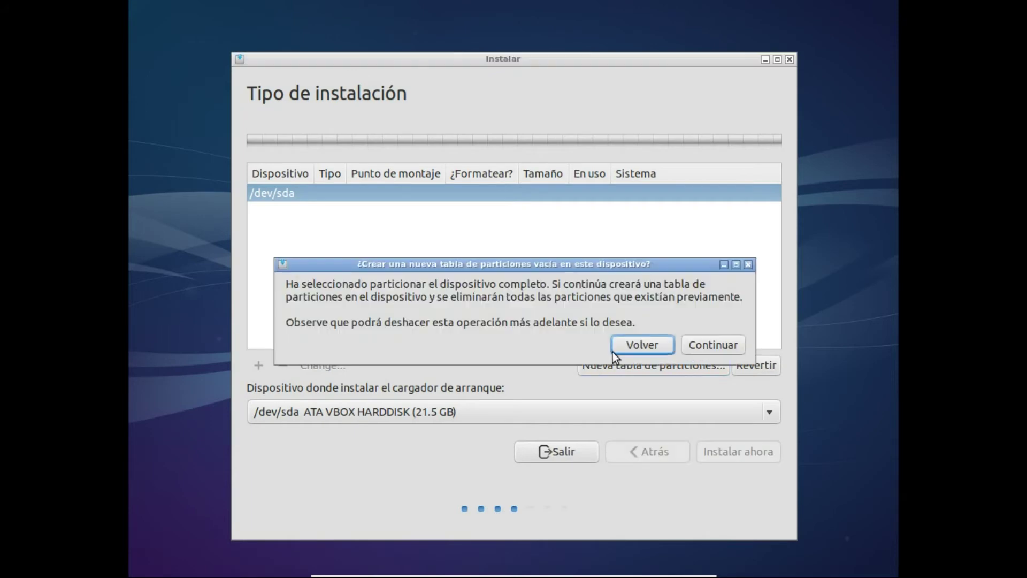
left_click(696, 345)
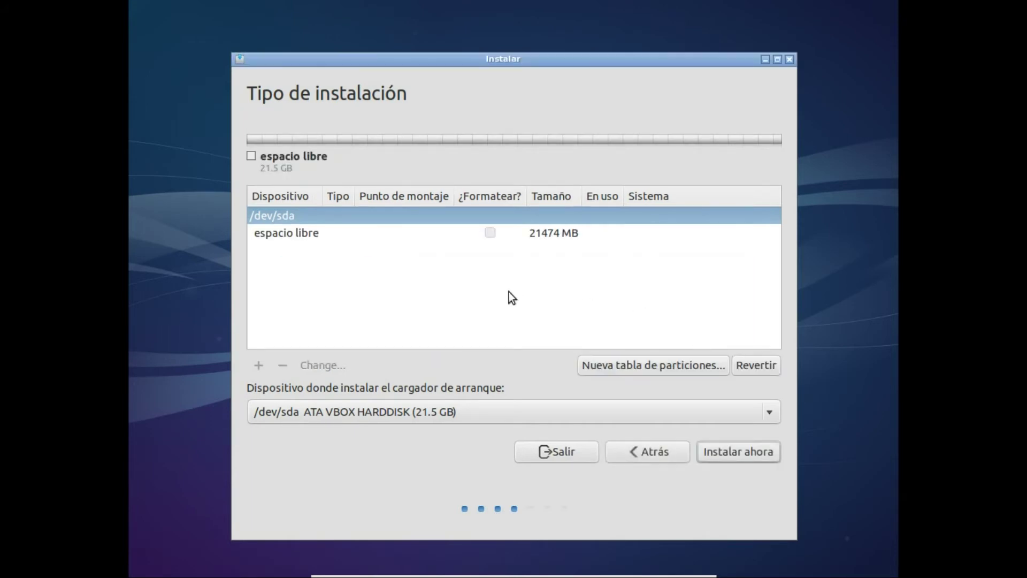
left_click(394, 234)
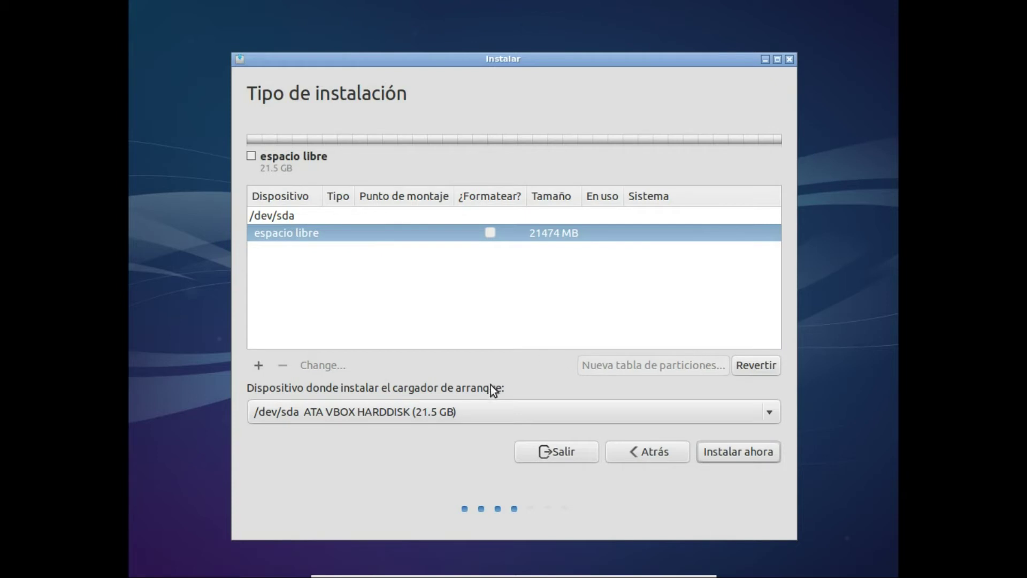
Create a 1024 MB primary partition used as área de intercambio (swap).
left_click(260, 366)
left_click(522, 215)
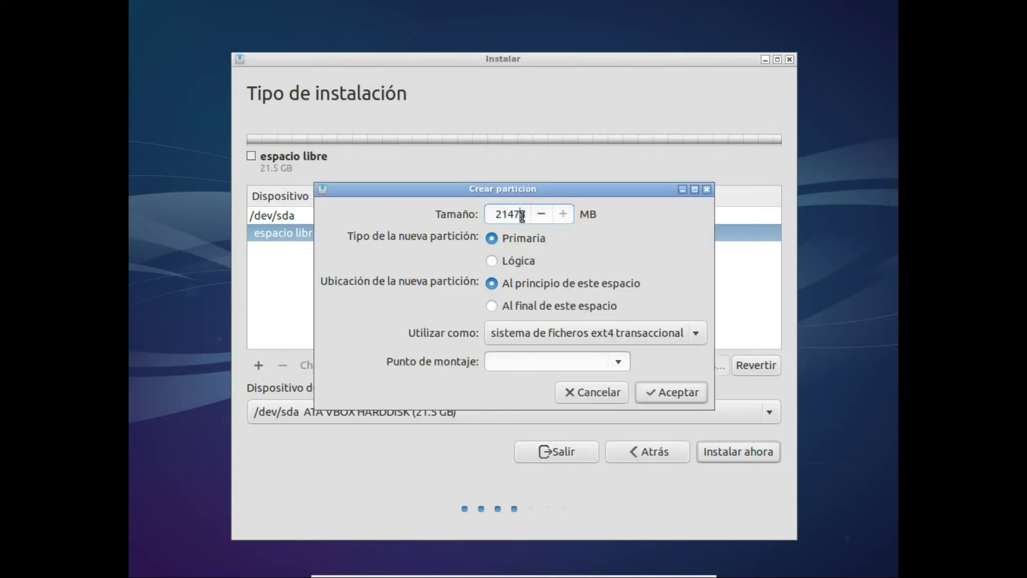
left_click_drag(528, 215, 409, 200)
type("1024")
left_click(564, 334)
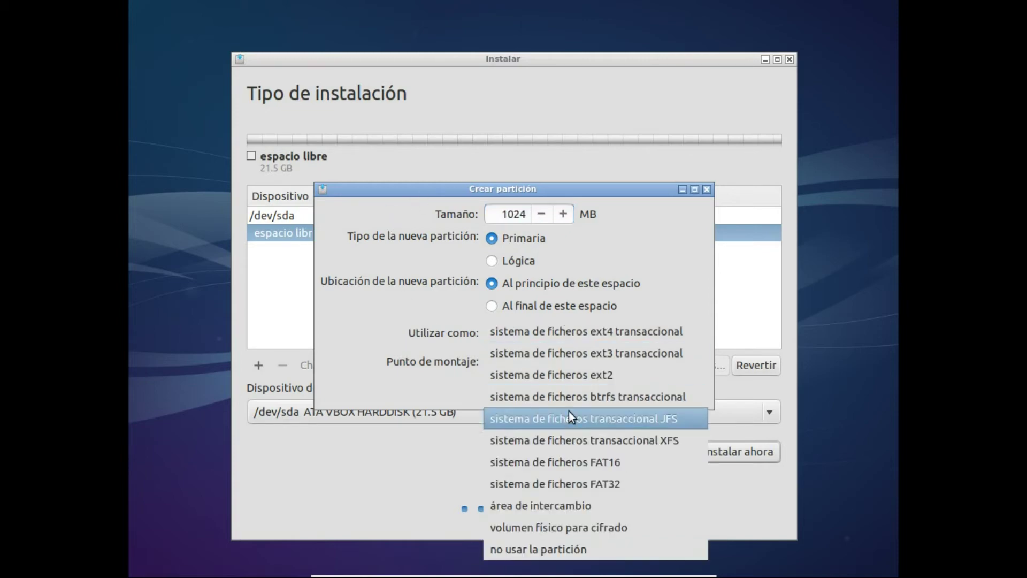
left_click(575, 502)
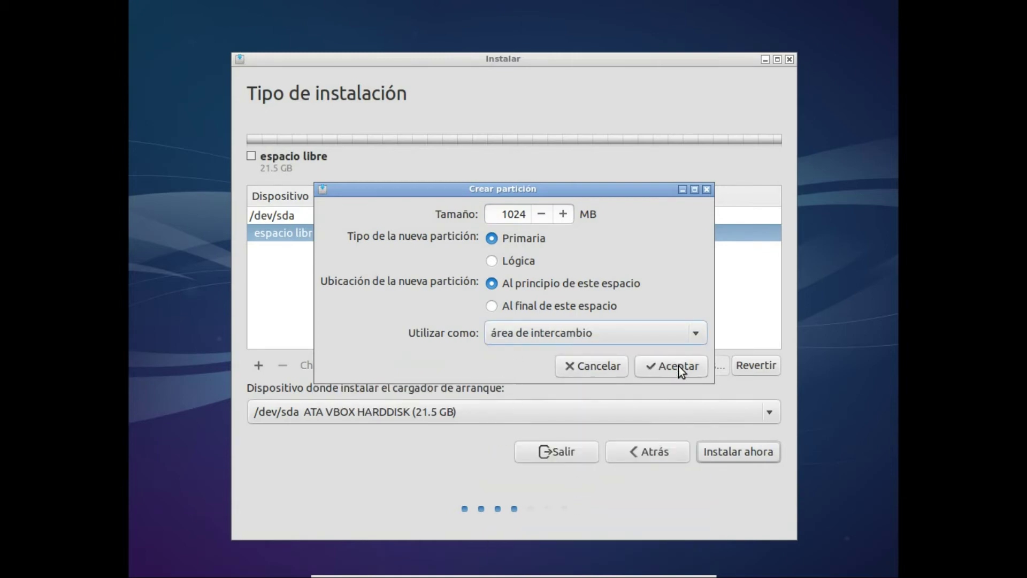
left_click(678, 366)
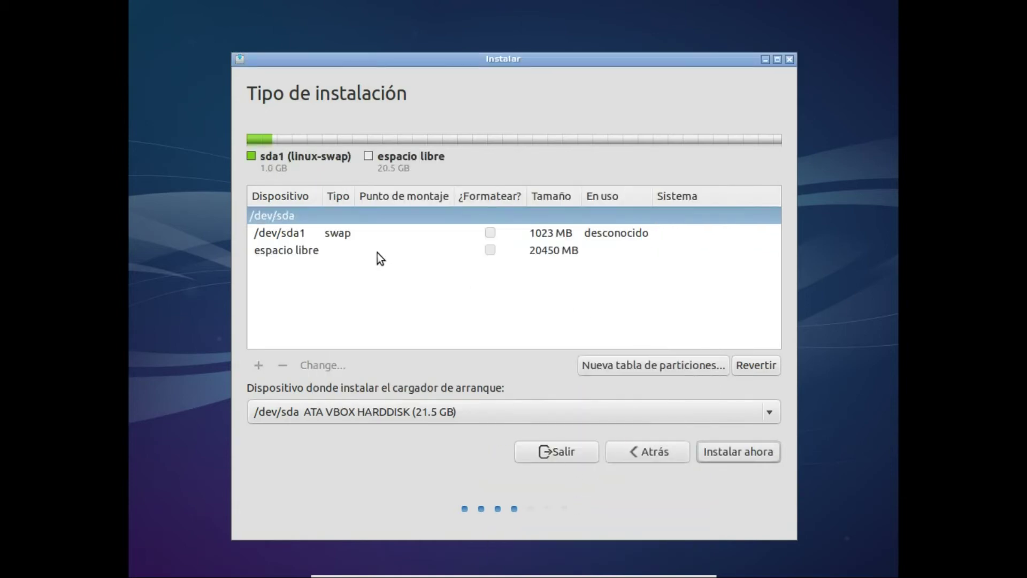
Make the remaining space a primary ext4 partition mounted at /, then choose Instalar ahora.
left_click(377, 252)
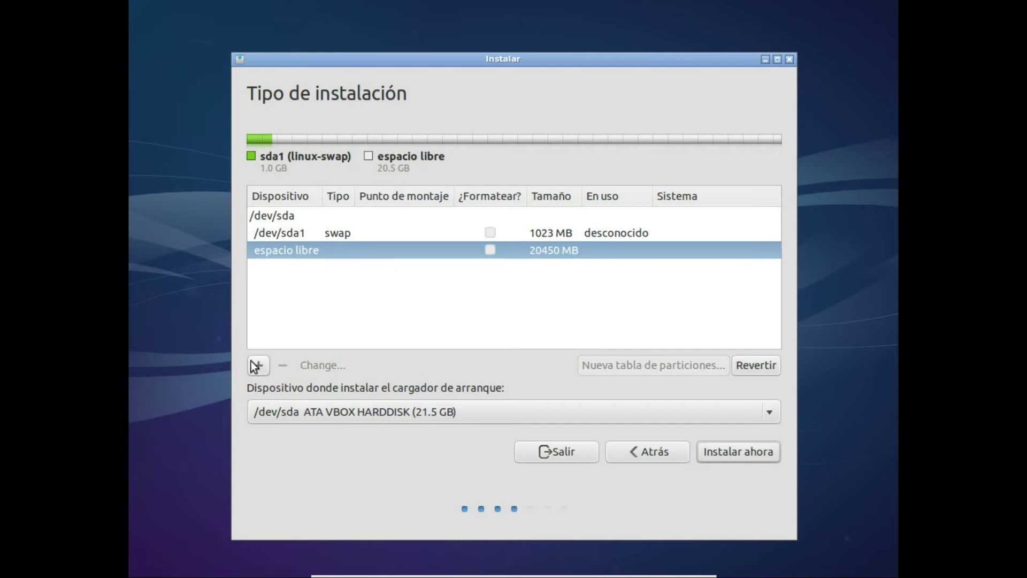
left_click(256, 366)
left_click(492, 238)
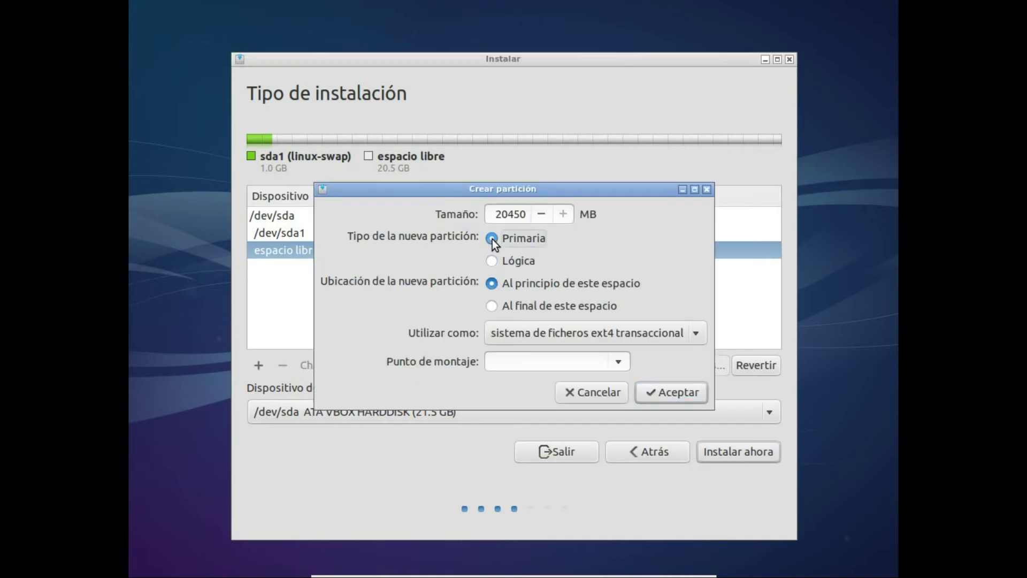
left_click(515, 363)
type("/")
left_click(670, 391)
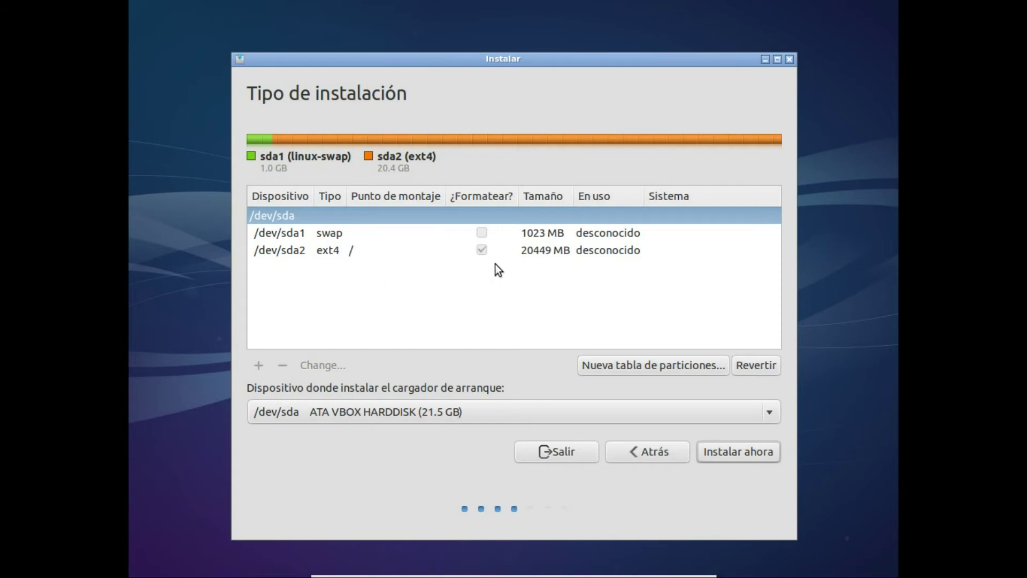
left_click(726, 458)
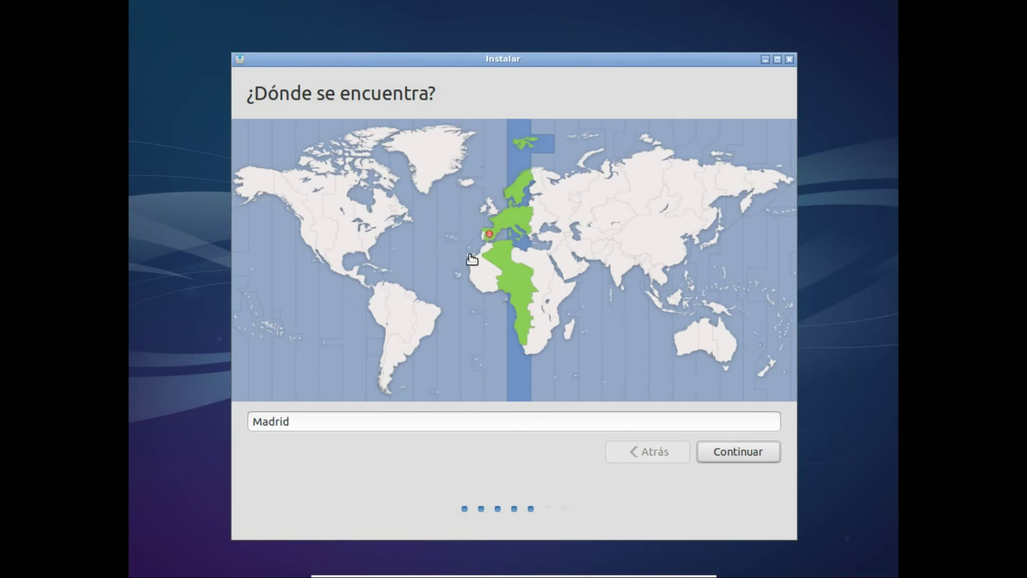
Pick Canary as the time zone and keep the Español keyboard layout.
left_click(414, 267)
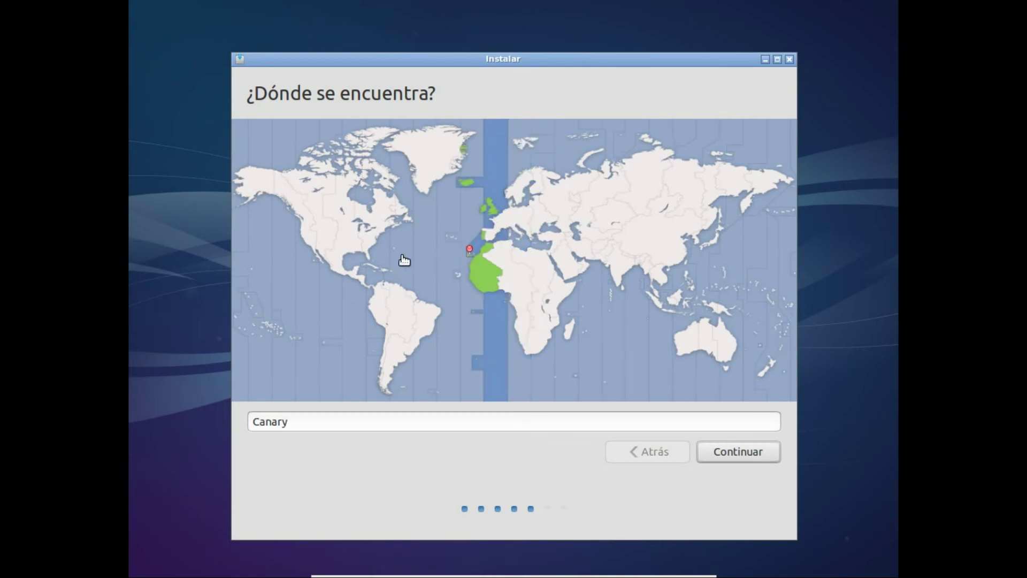
left_click(732, 452)
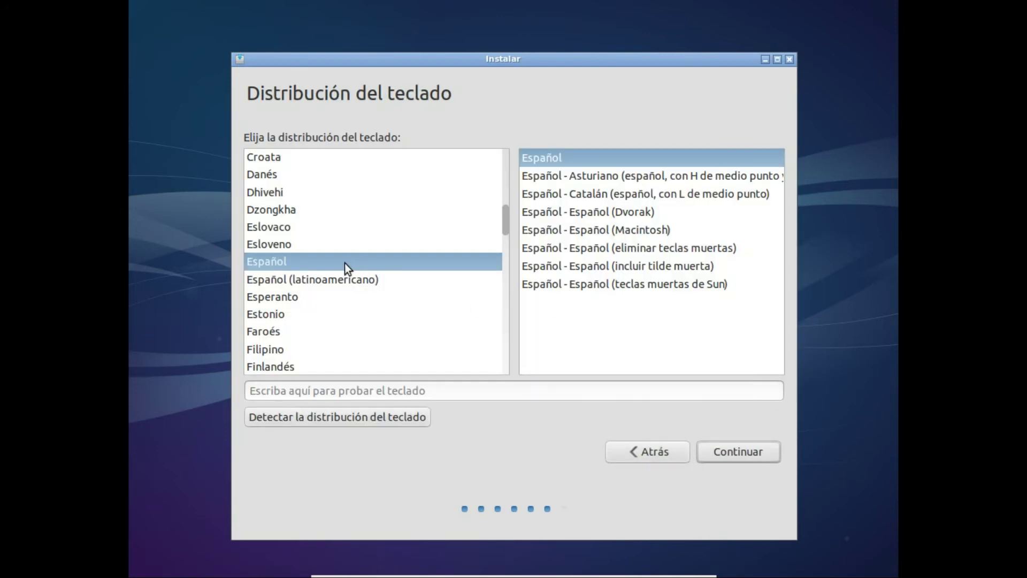
left_click(720, 450)
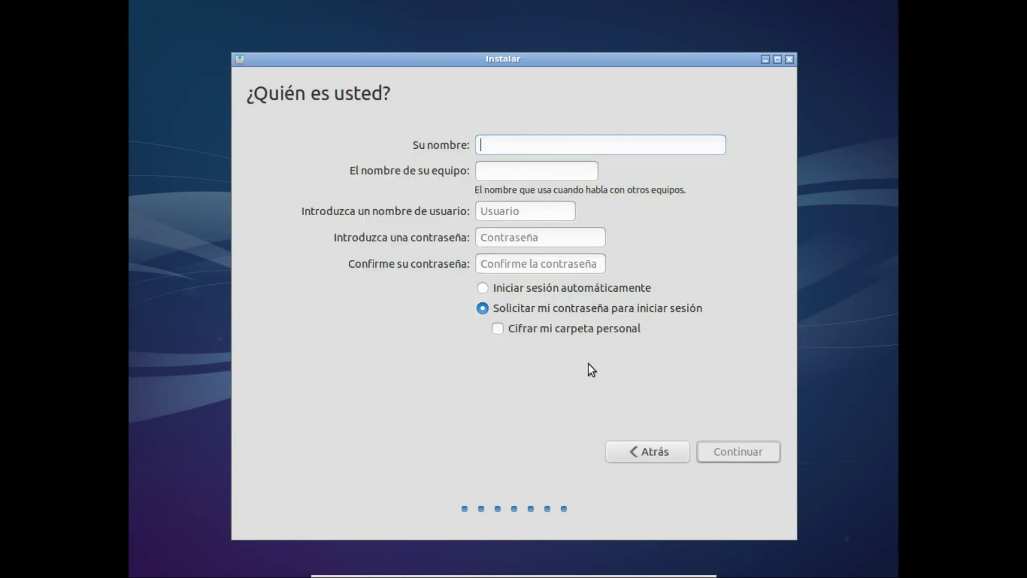
Enter the user's name, then type the account password and retype it to confirm.
type("Ds23")
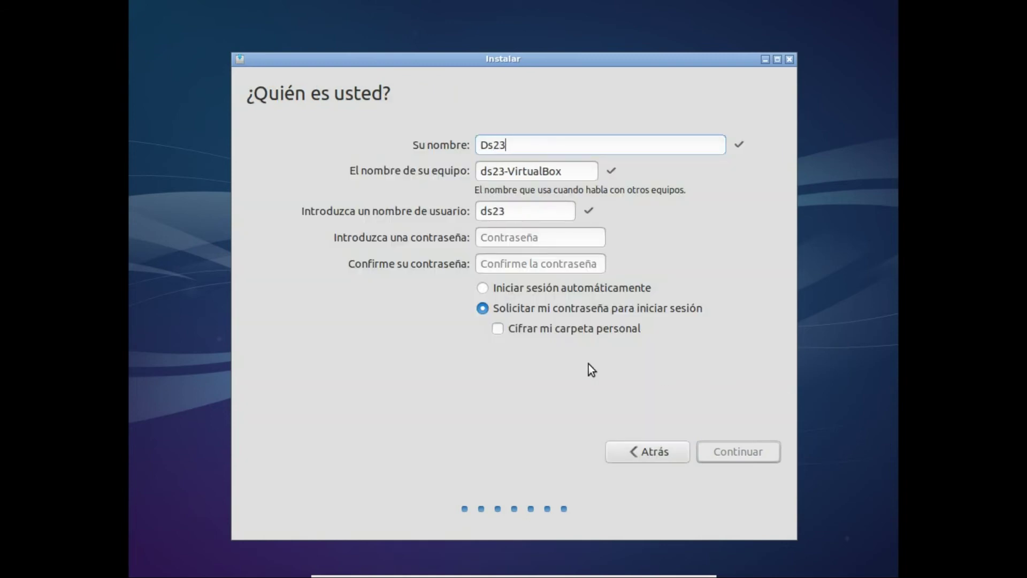
type("yTuj")
key("BackSpace")
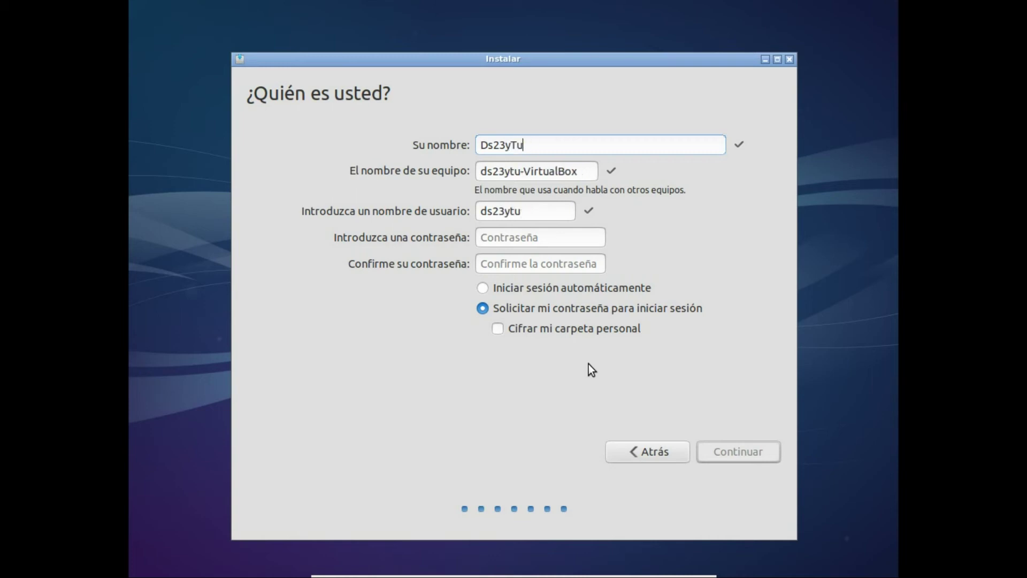
type("be")
key("Tab")
key("Tab")
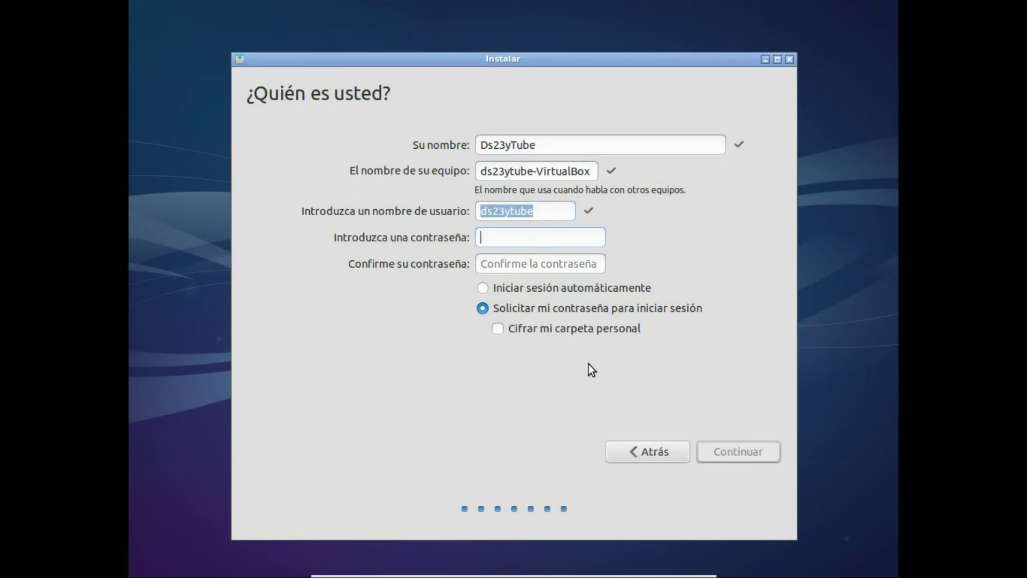
type("123456")
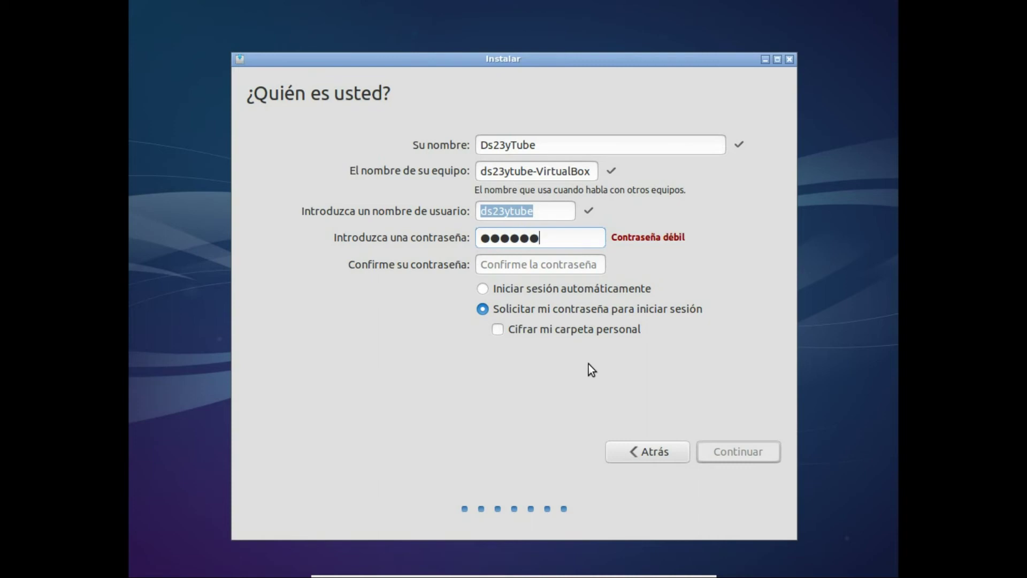
type("7890")
key("Tab")
type("123")
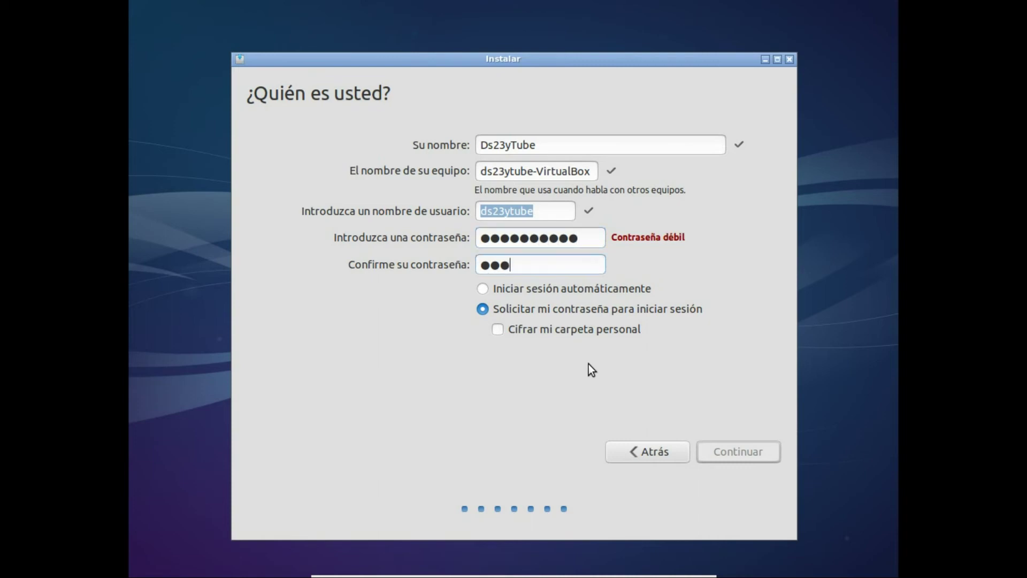
type("4567890")
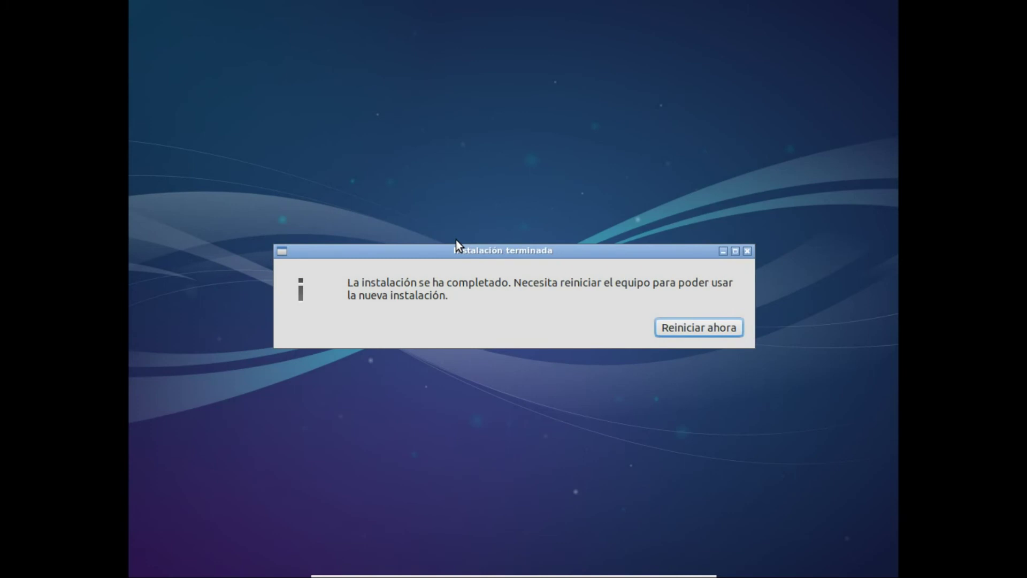
Once installation completes, choose 'Reiniciar ahora' to reboot into the new Lubuntu system.
left_click(699, 326)
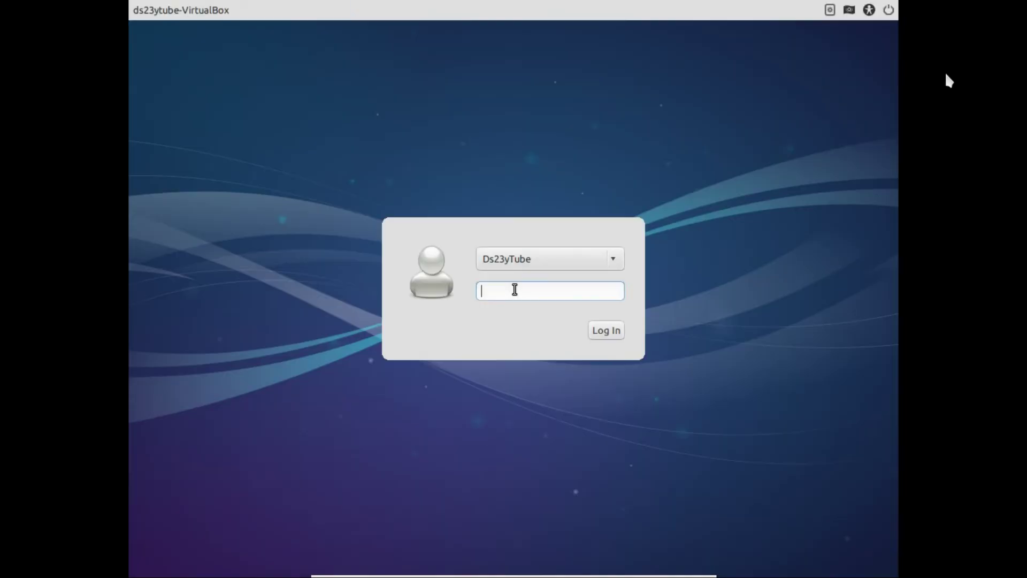
Enter the user's password at the Lubuntu login screen to reach the desktop.
type("**********")
key("Return")
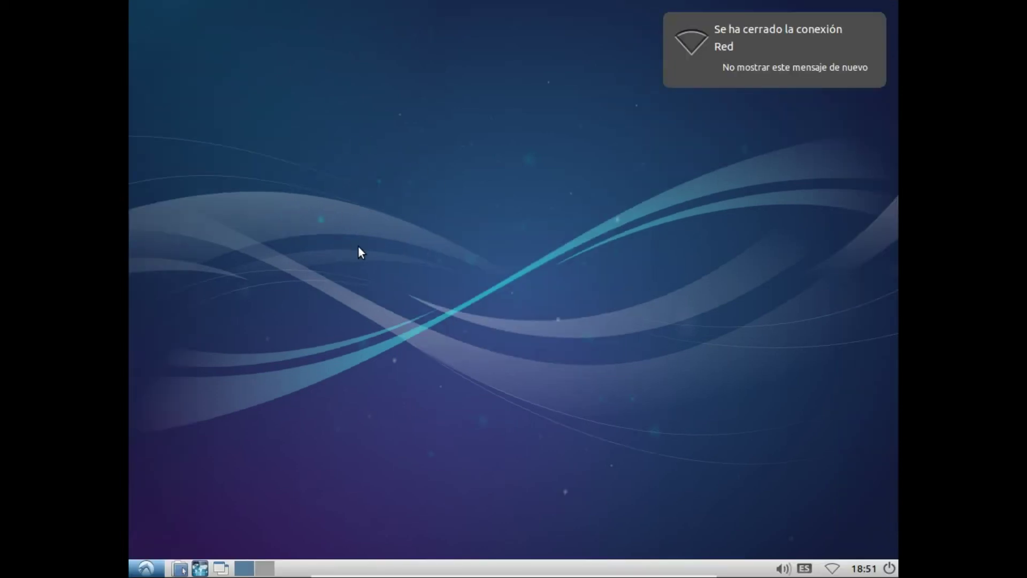
Browse the applications menu, then view the home folder in the file manager and close it.
left_click(147, 568)
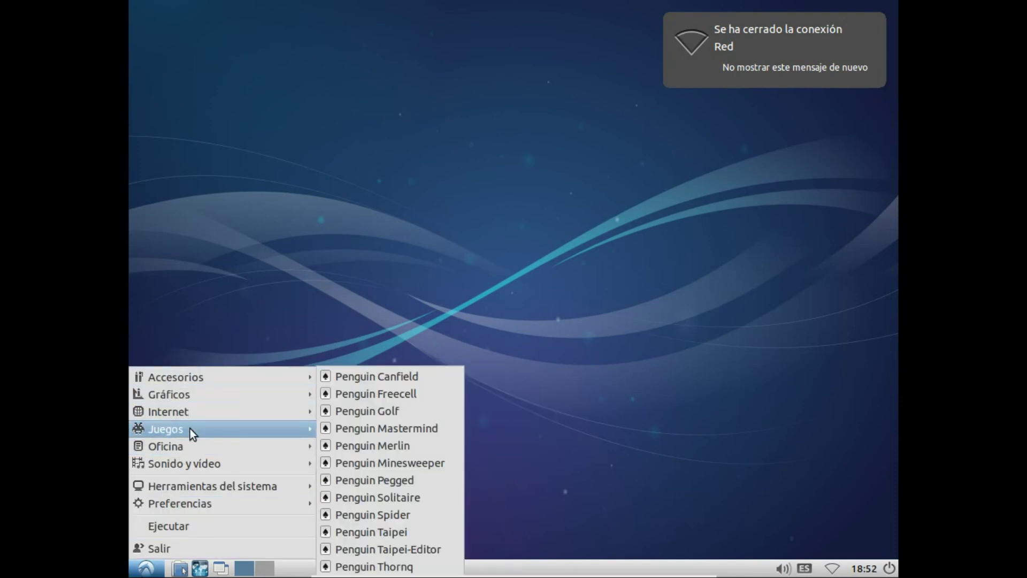
mouse_move(187, 445)
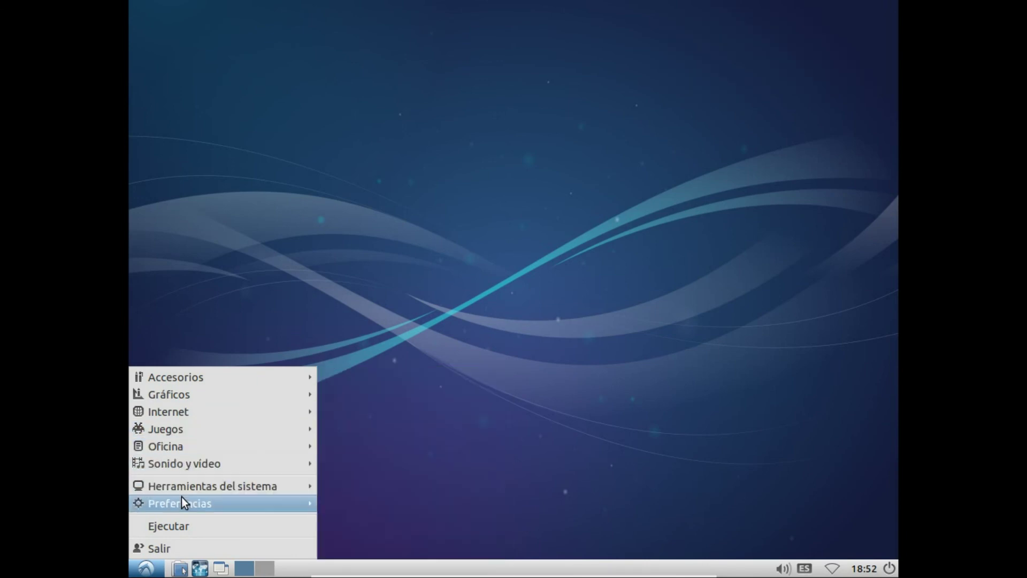
left_click(199, 569)
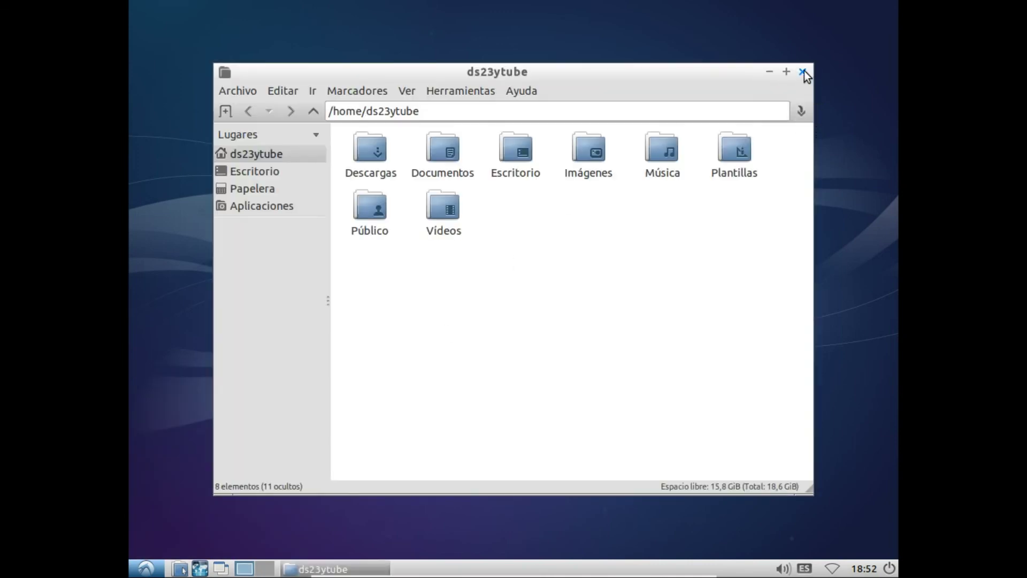
left_click(803, 71)
Shut down Lubuntu through Salir > Apagar.
left_click(147, 568)
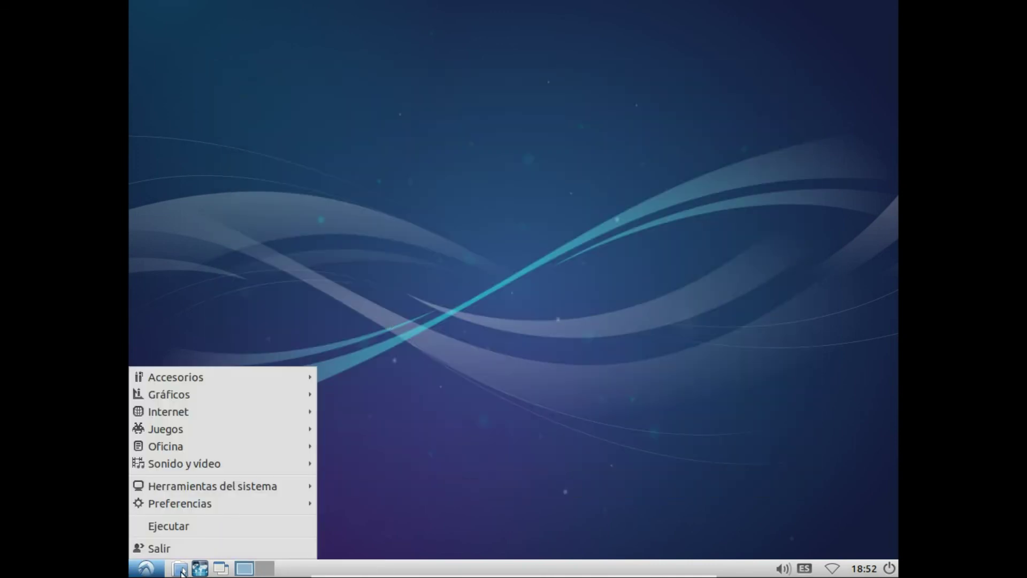
left_click(226, 558)
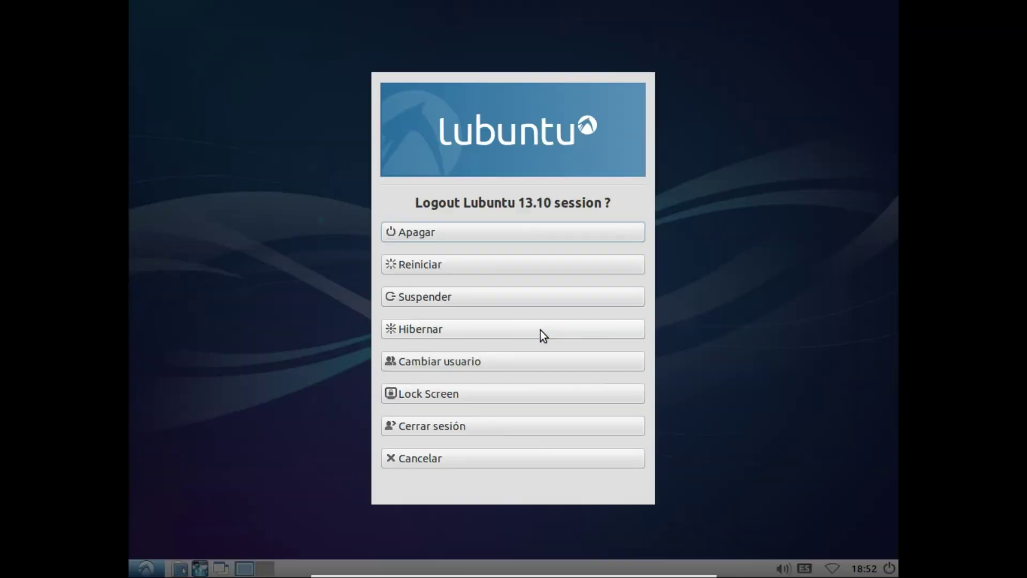
left_click(515, 229)
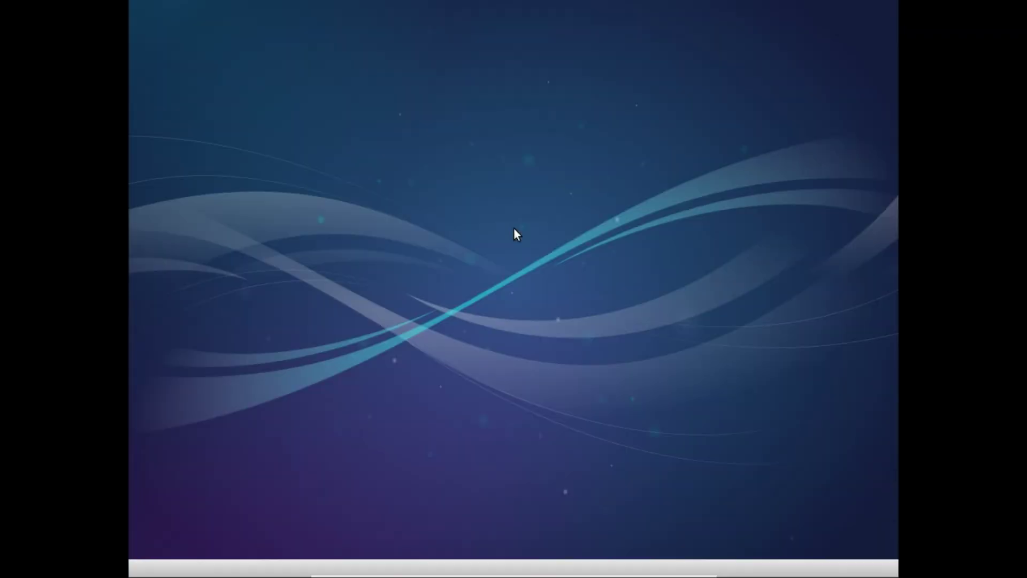